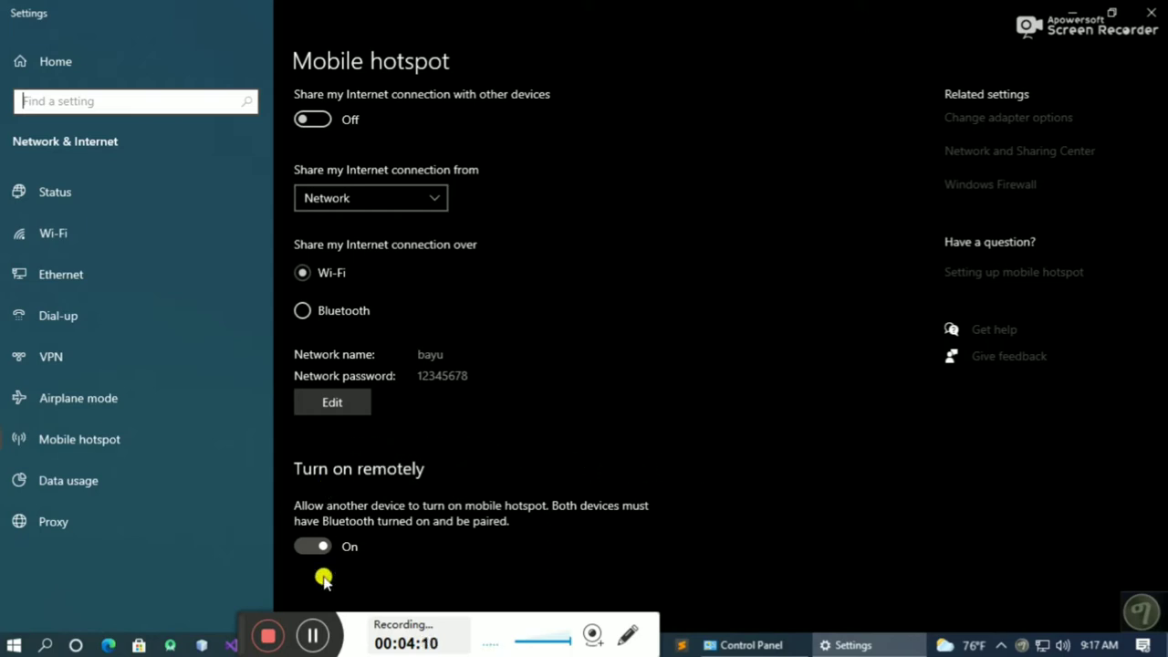
Step: View the Mobile hotspot entry and its settings shortcut among the taskbar's network options, and return to the Mobile hotspot page
click(312, 630)
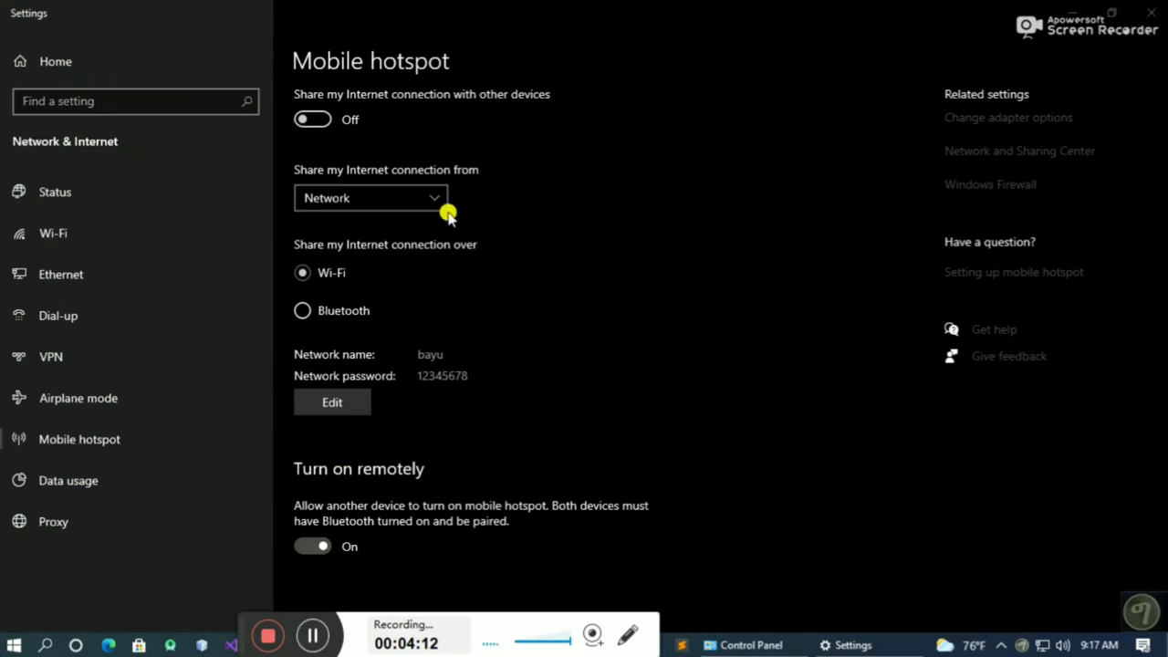
click(1043, 646)
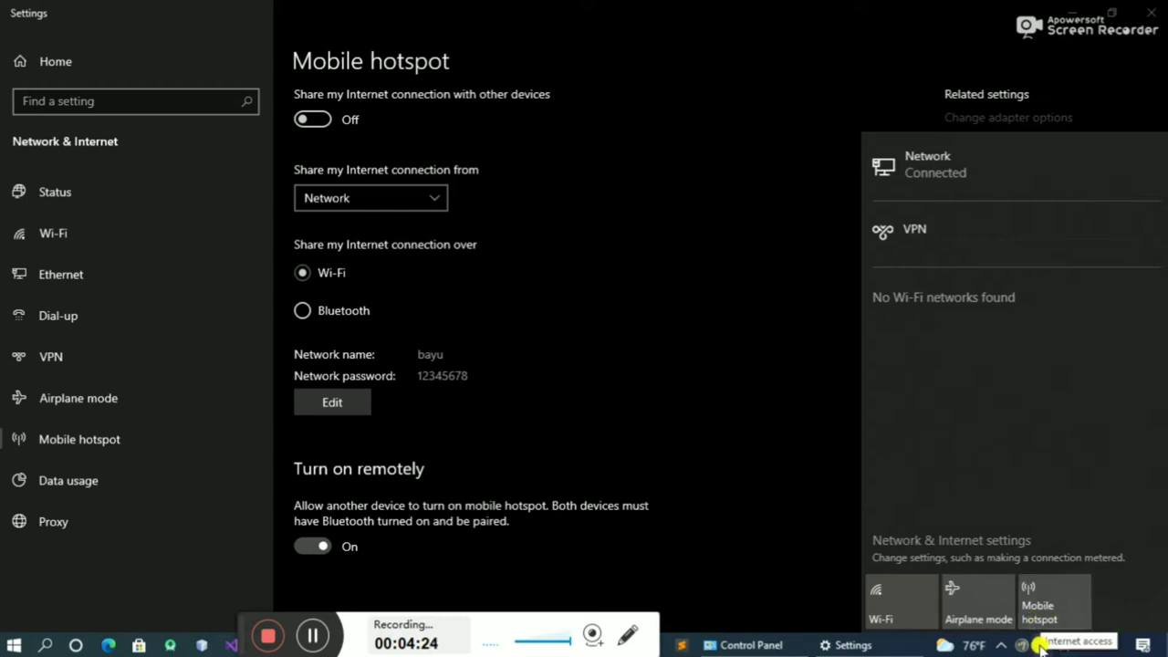
right_click(1045, 598)
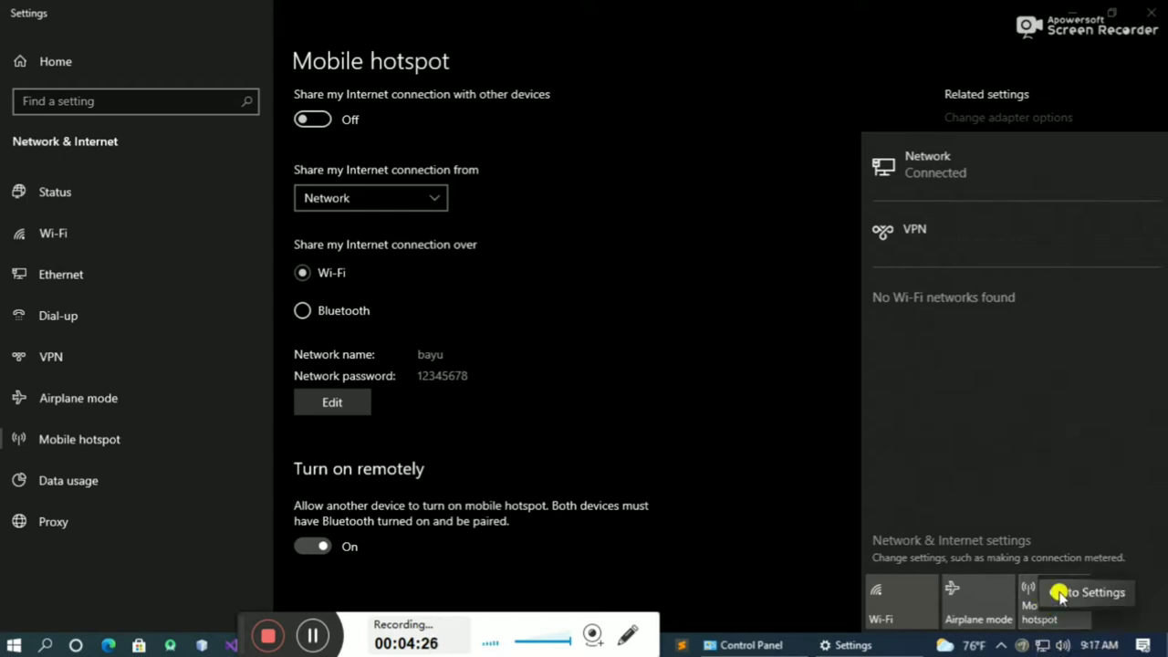
click(739, 537)
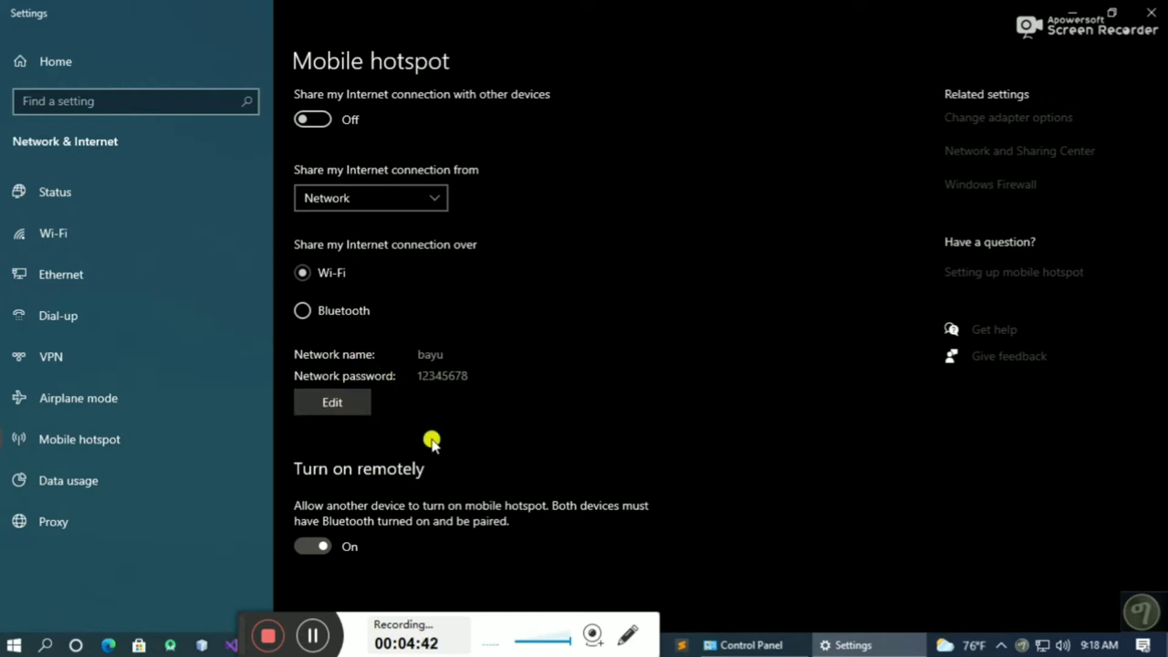
Step: Open the hotspot's network name and password for editing, save the network info, and minimize Settings
click(334, 404)
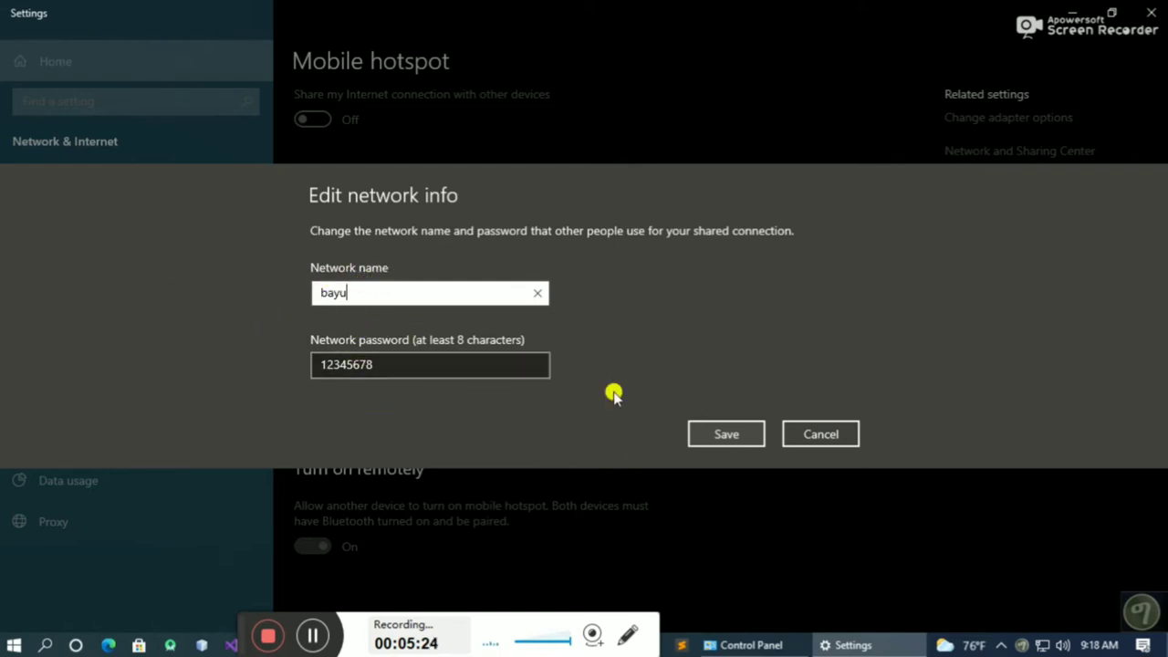
click(730, 436)
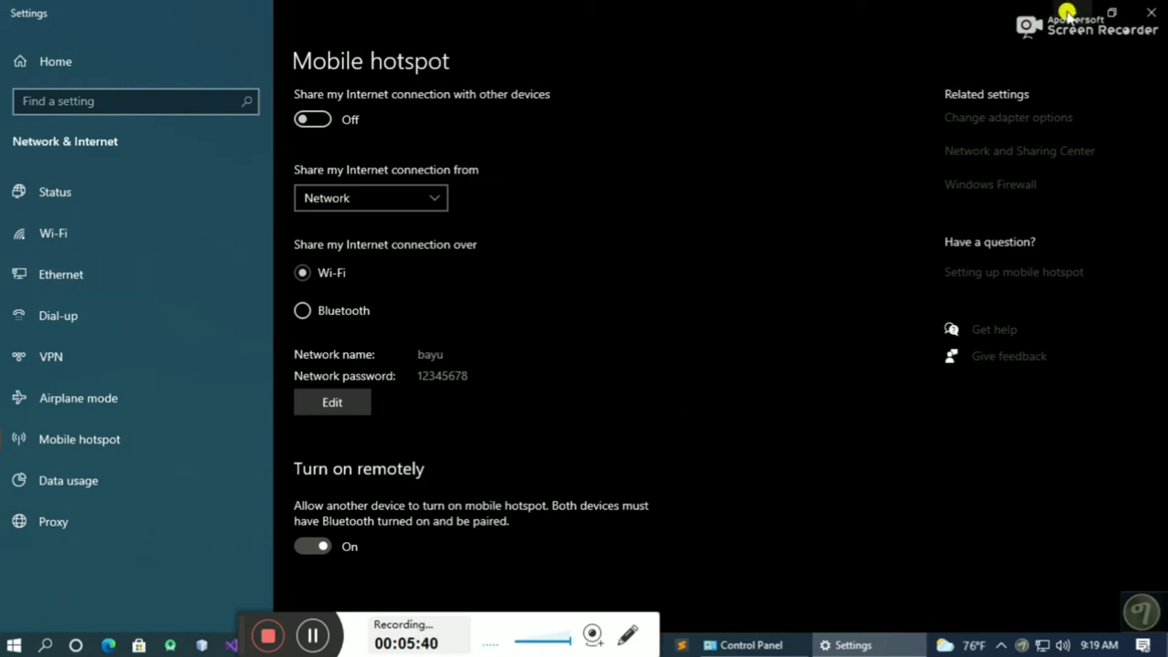
click(1067, 15)
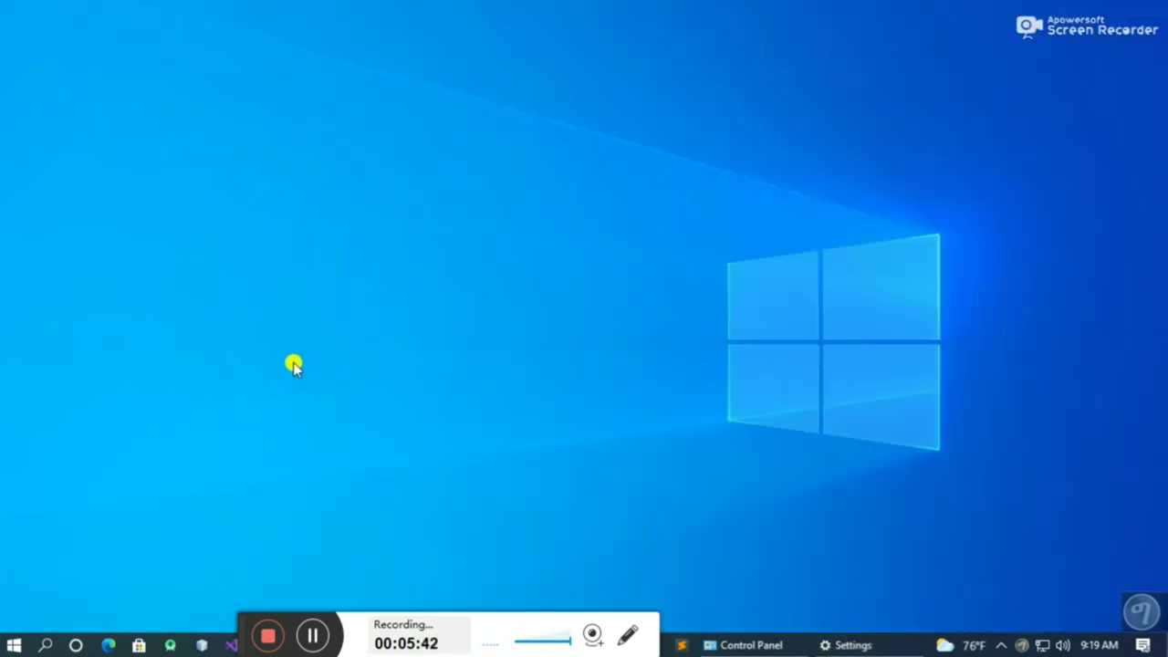
Step: Find and open Control Panel through Windows search, and go to its Network and Internet category
click(737, 644)
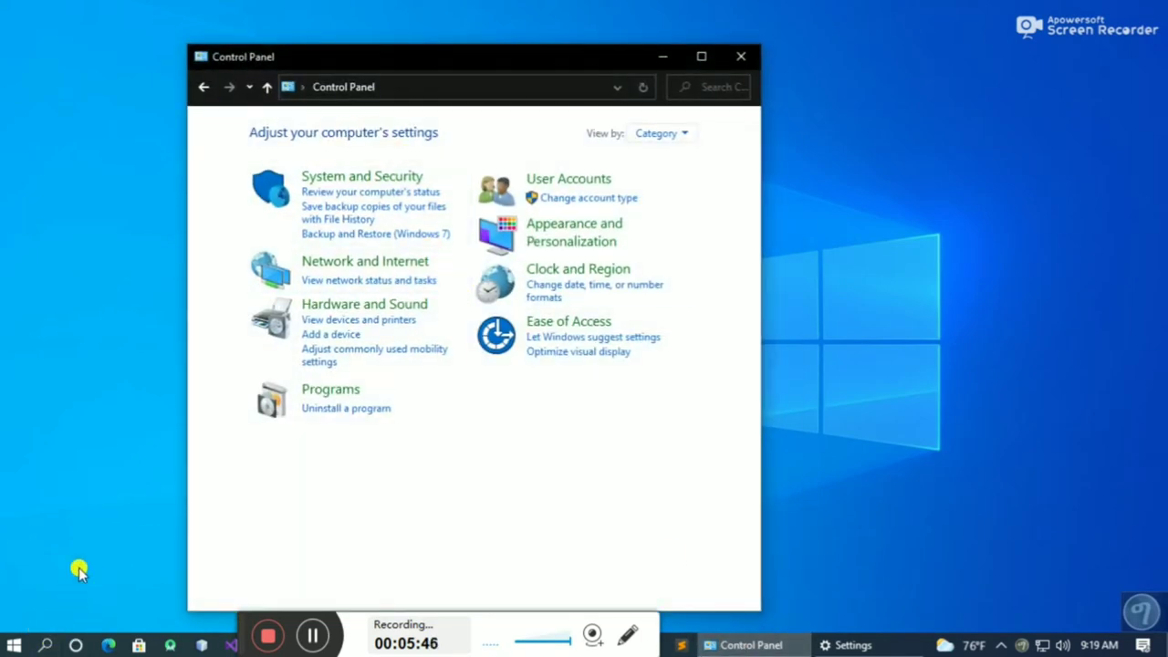
click(45, 645)
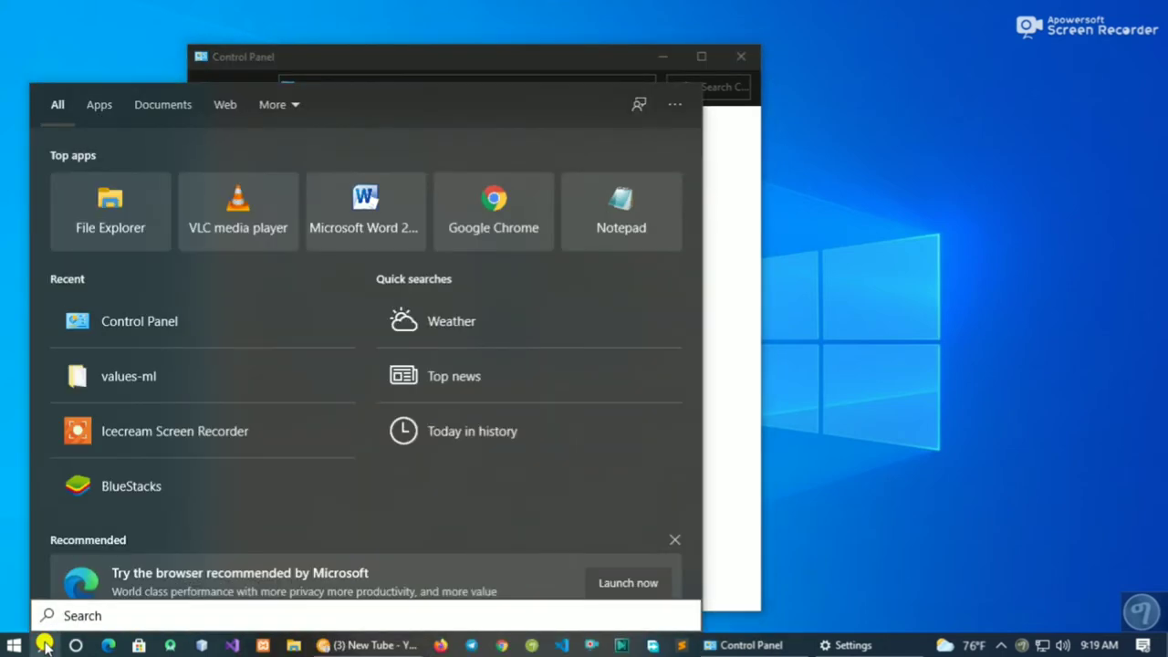
text(co)
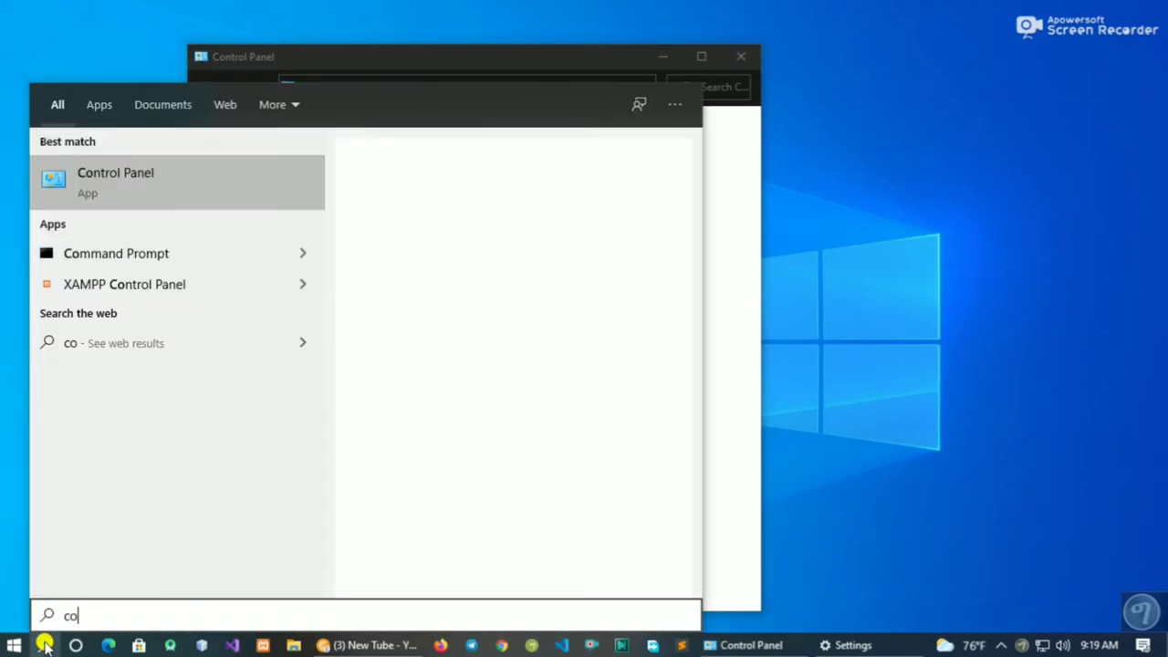
key(Return)
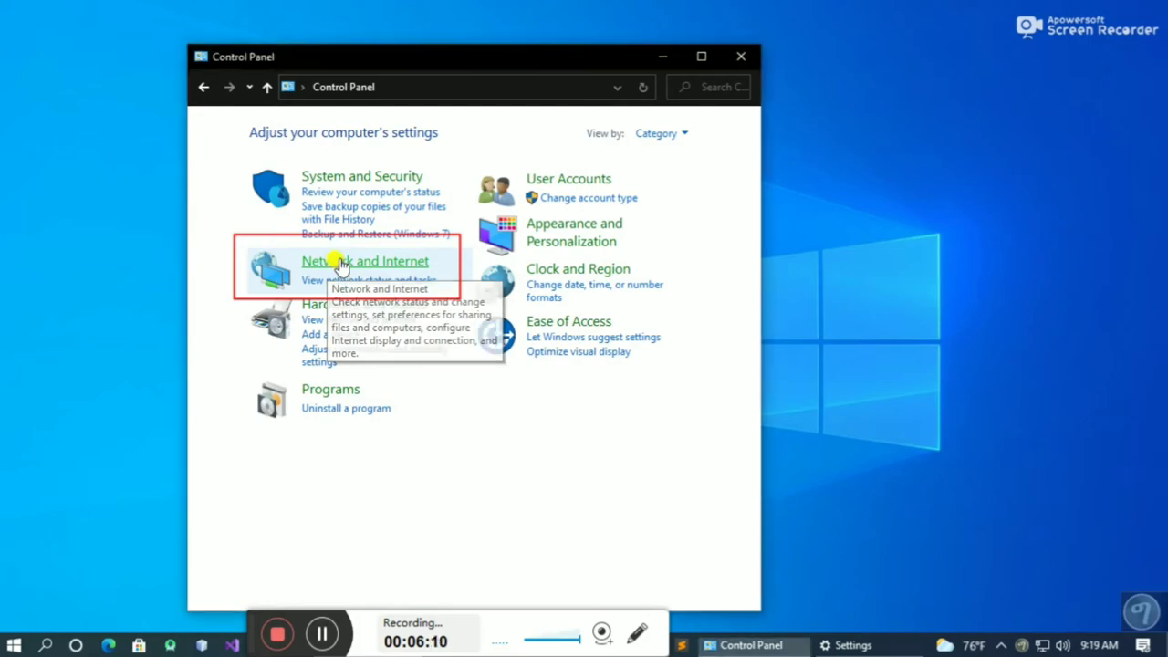
click(339, 264)
Step: Open the Network and Sharing Center and look at the Ethernet adapter's available actions in Network Connections, closing that window when done
click(324, 639)
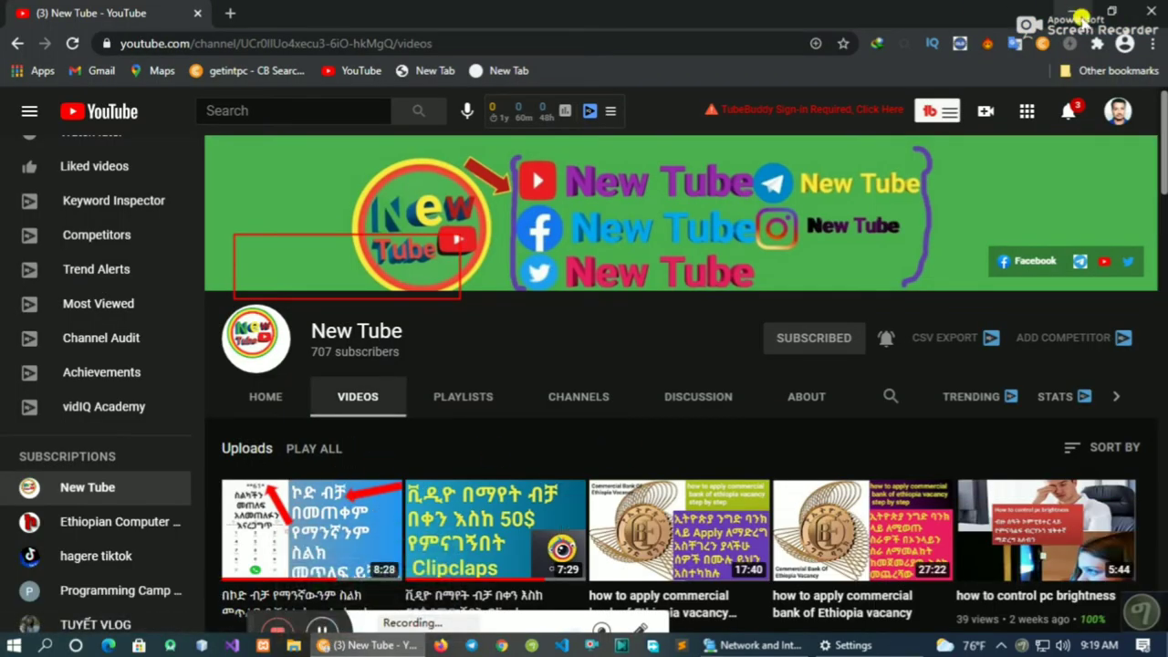
click(324, 646)
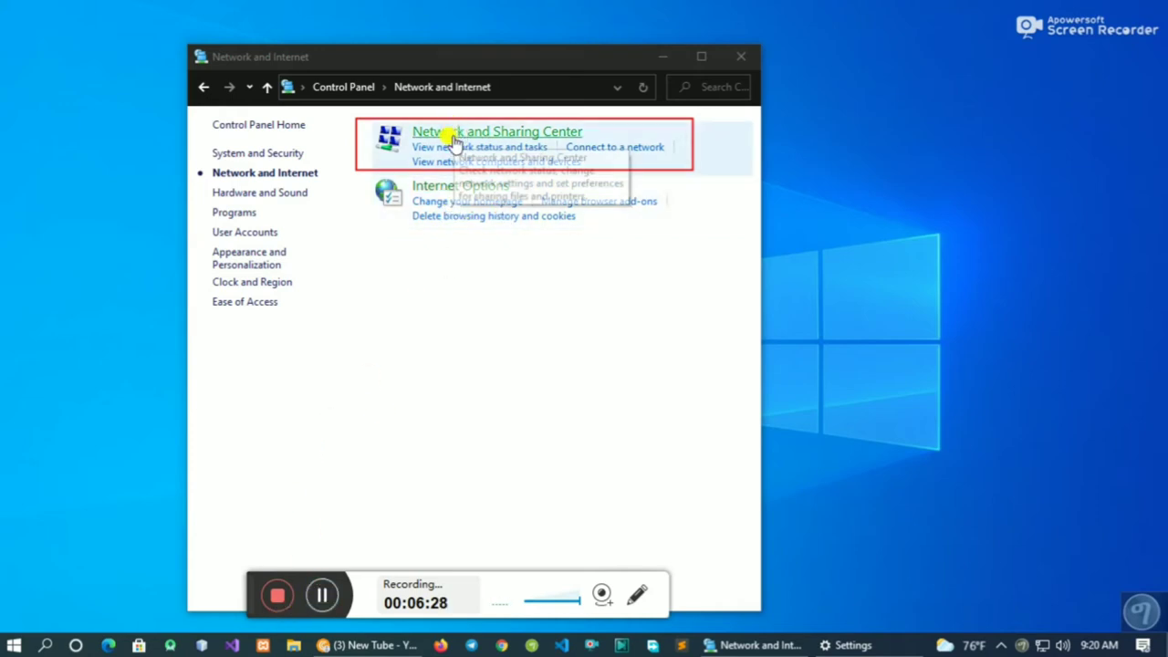
click(377, 457)
click(321, 596)
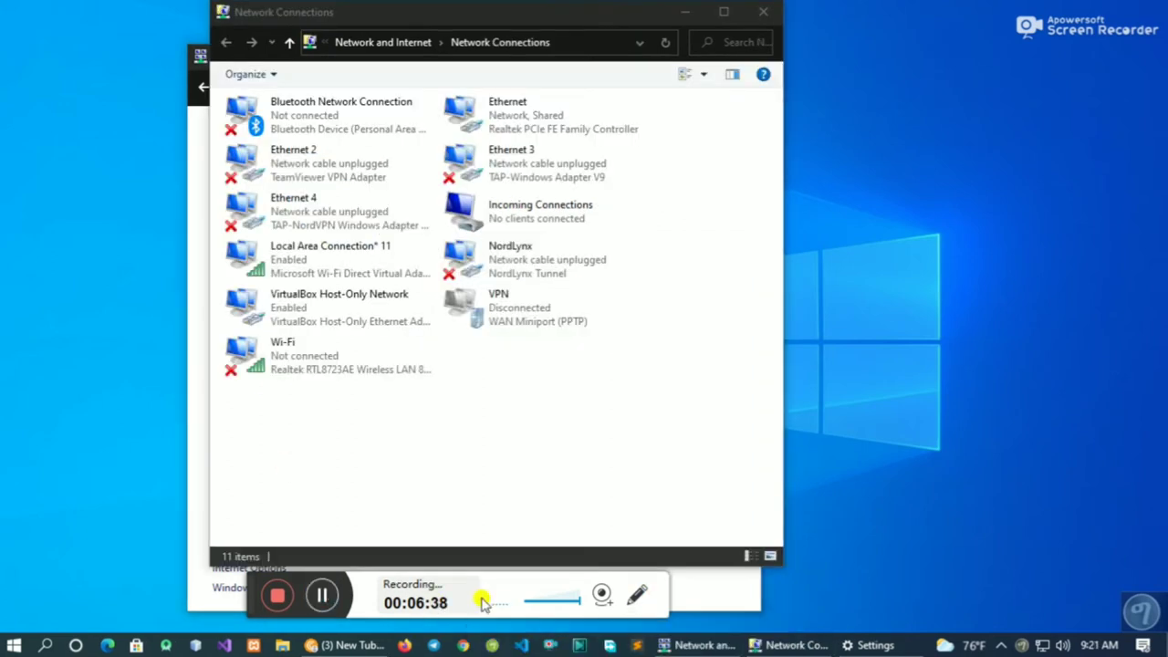
drag(247, 591, 249, 609)
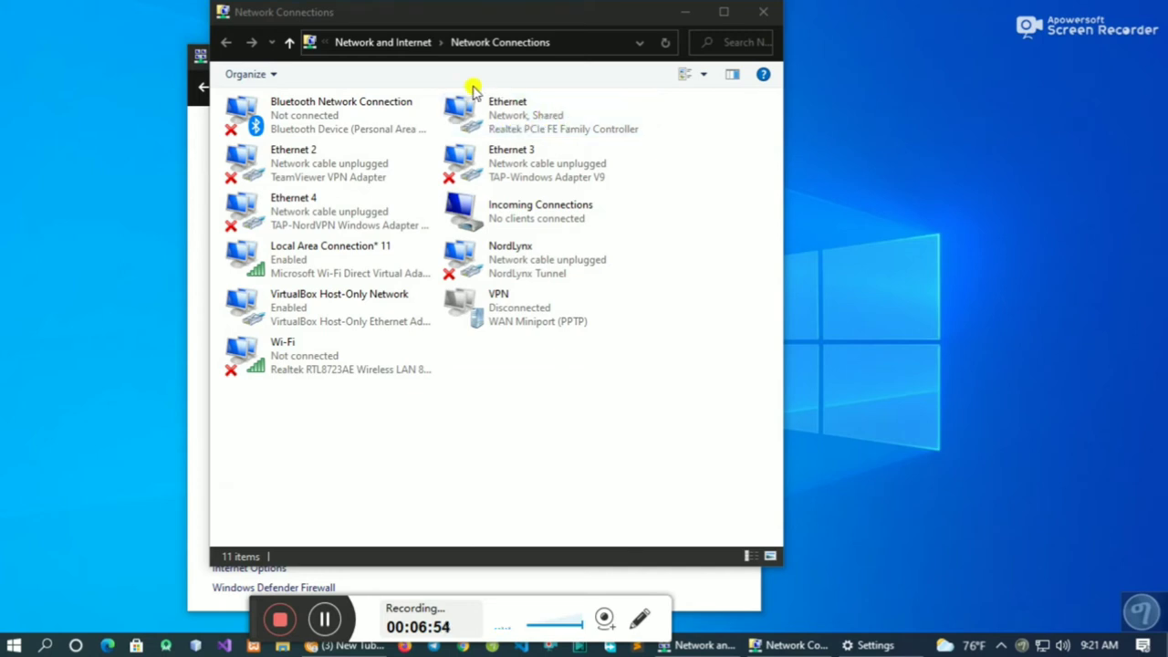
right_click(517, 111)
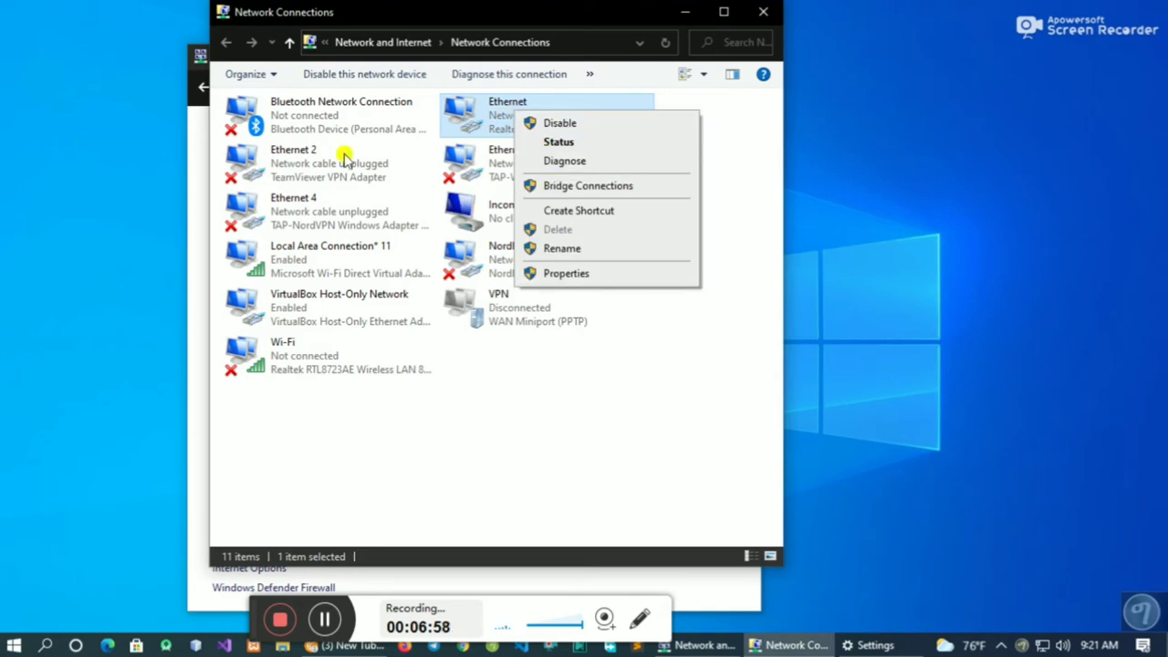
click(760, 13)
Step: View the active Ethernet connection's status and properties from the Network and Sharing Center, and close the properties
click(684, 196)
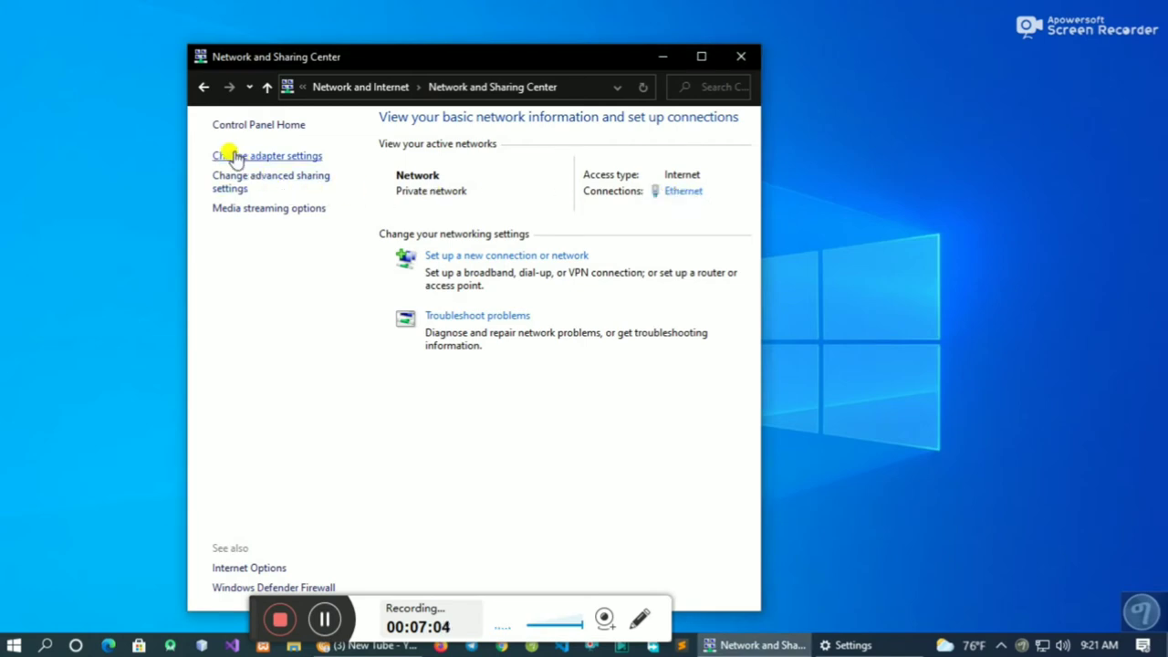
click(684, 193)
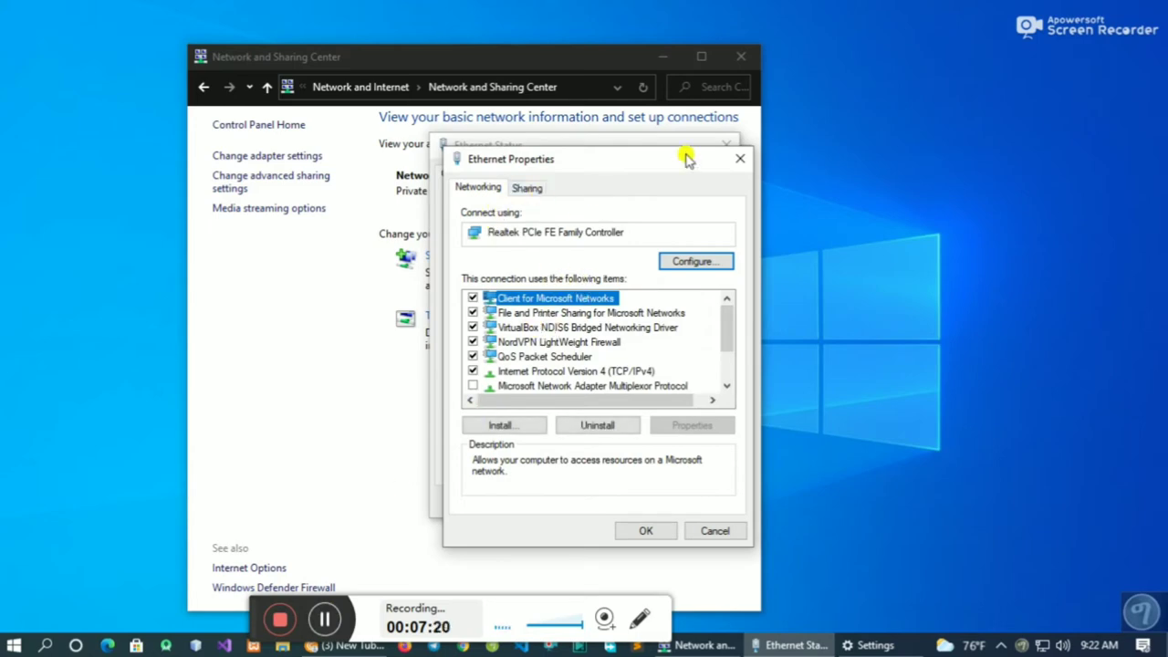
click(740, 160)
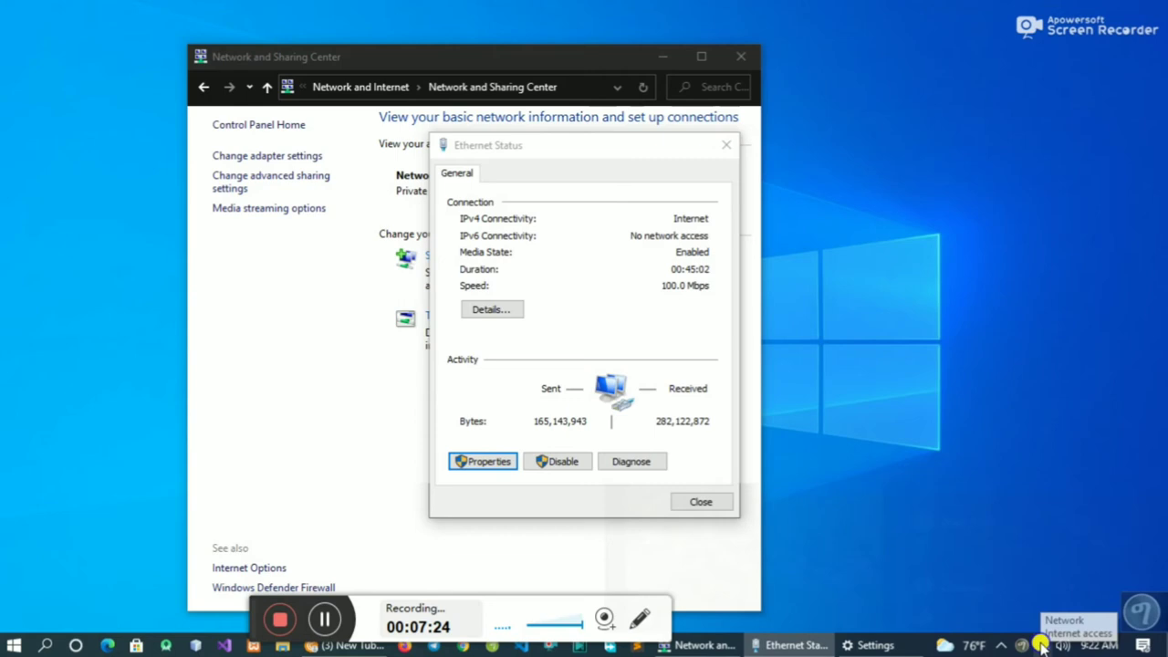
Step: View the Network & Internet status page in Settings, and close both Settings and the Ethernet Status dialog
right_click(1038, 645)
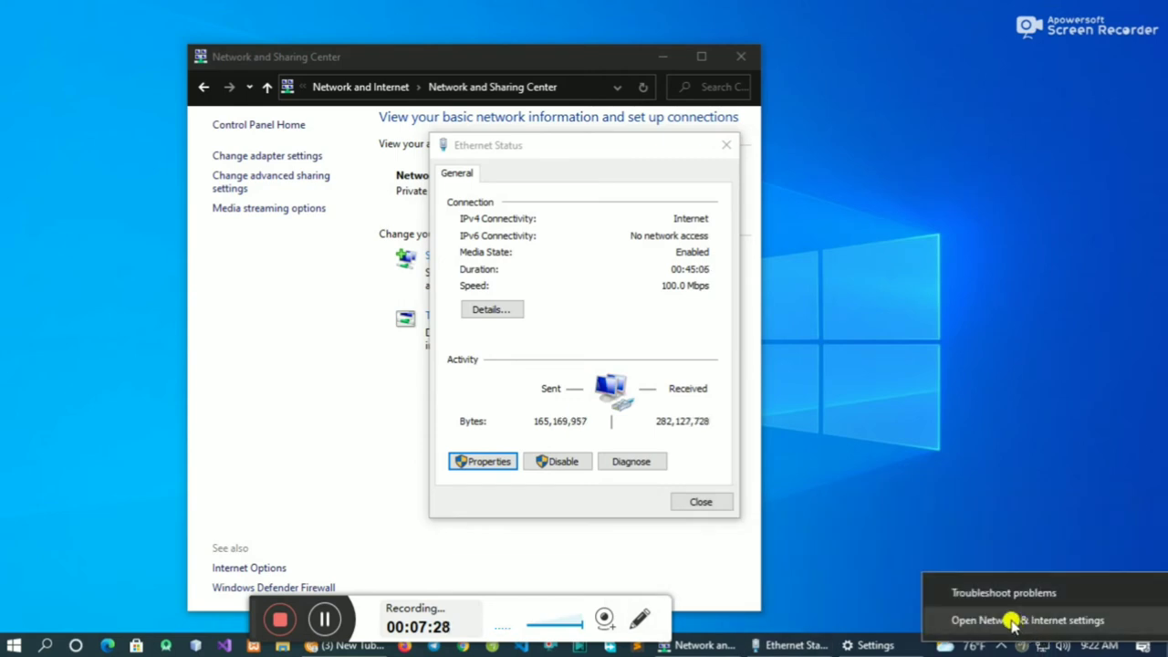
click(1013, 623)
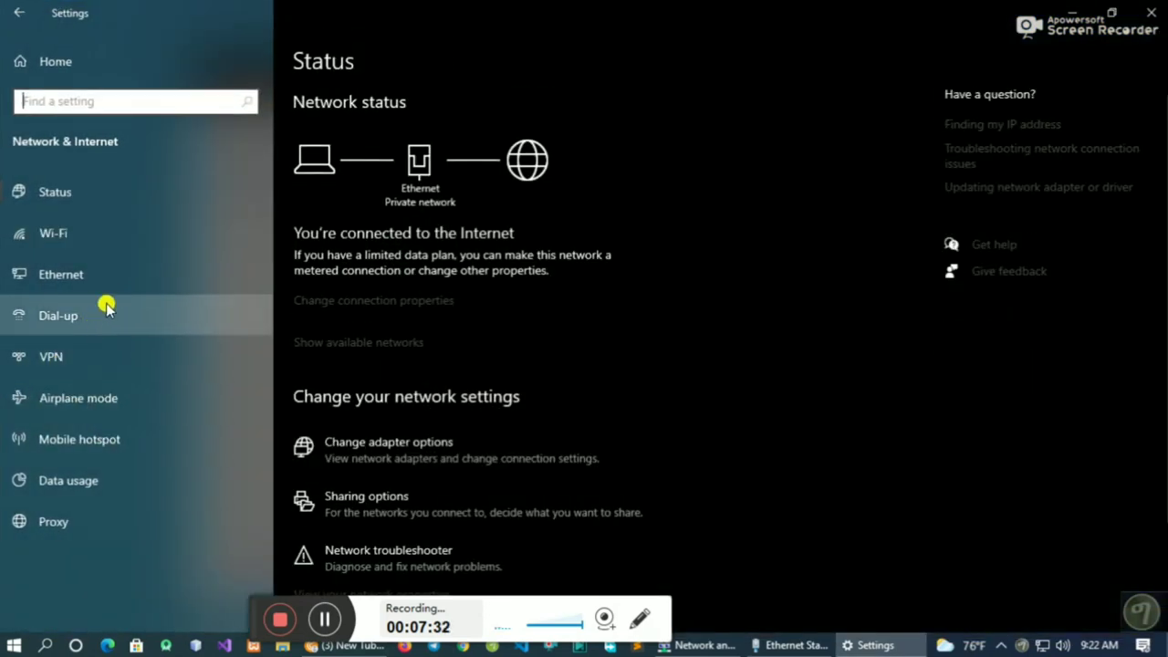
click(1150, 12)
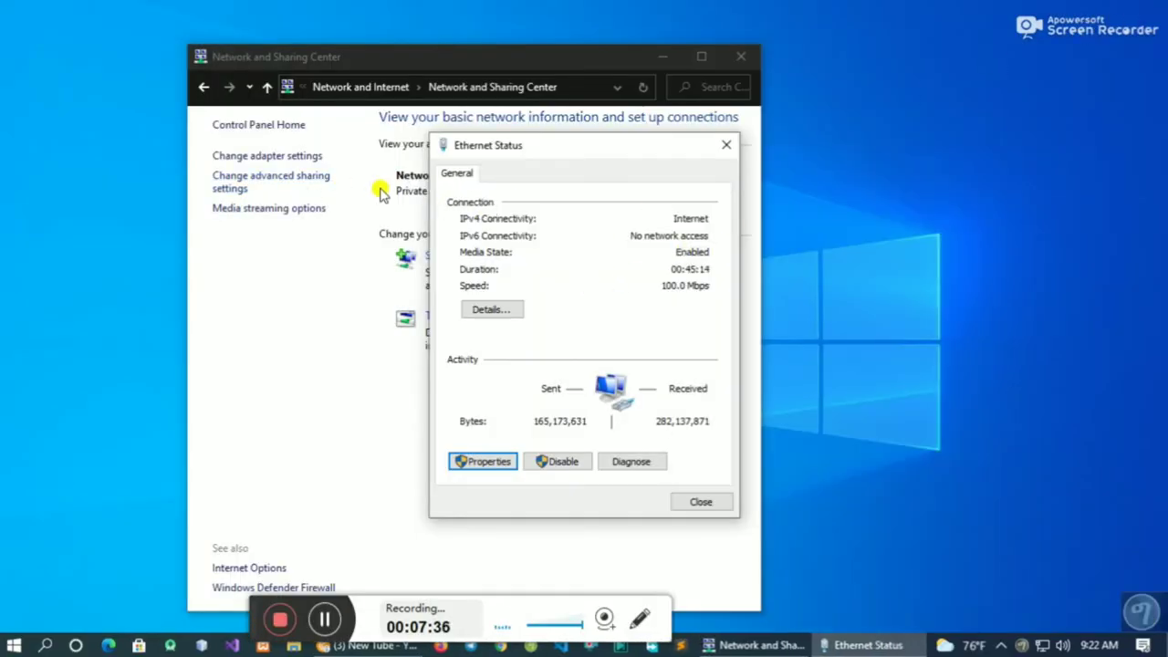
click(727, 145)
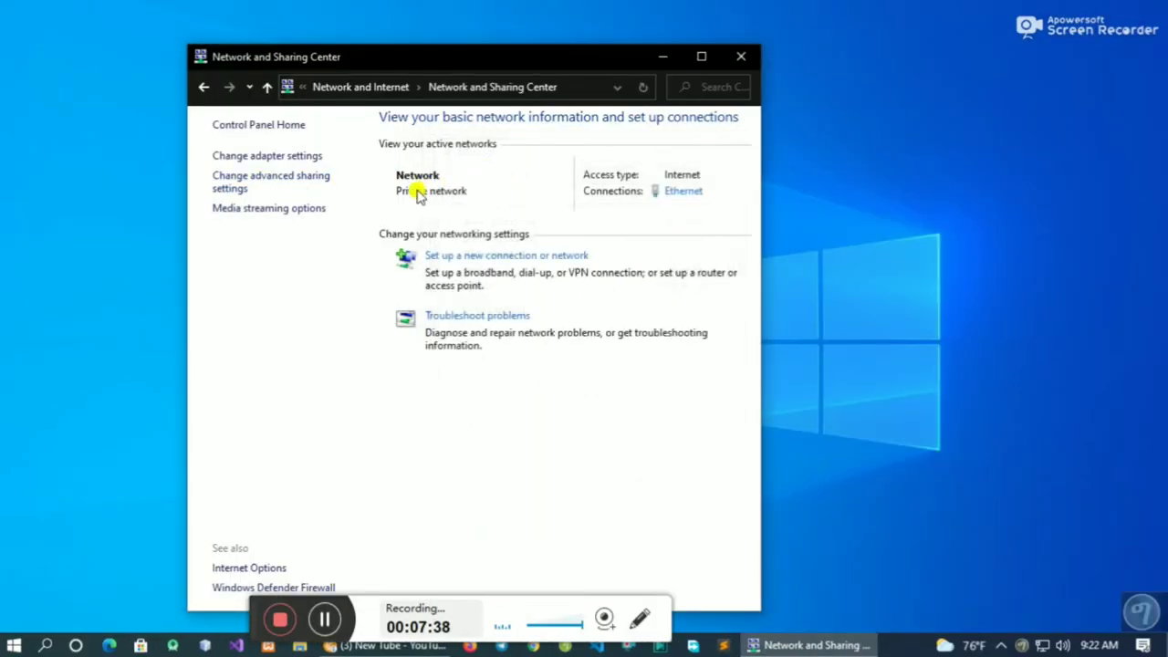
Step: Go to the adapter settings and display the Internet Connection Sharing options in the Ethernet adapter's properties
click(295, 157)
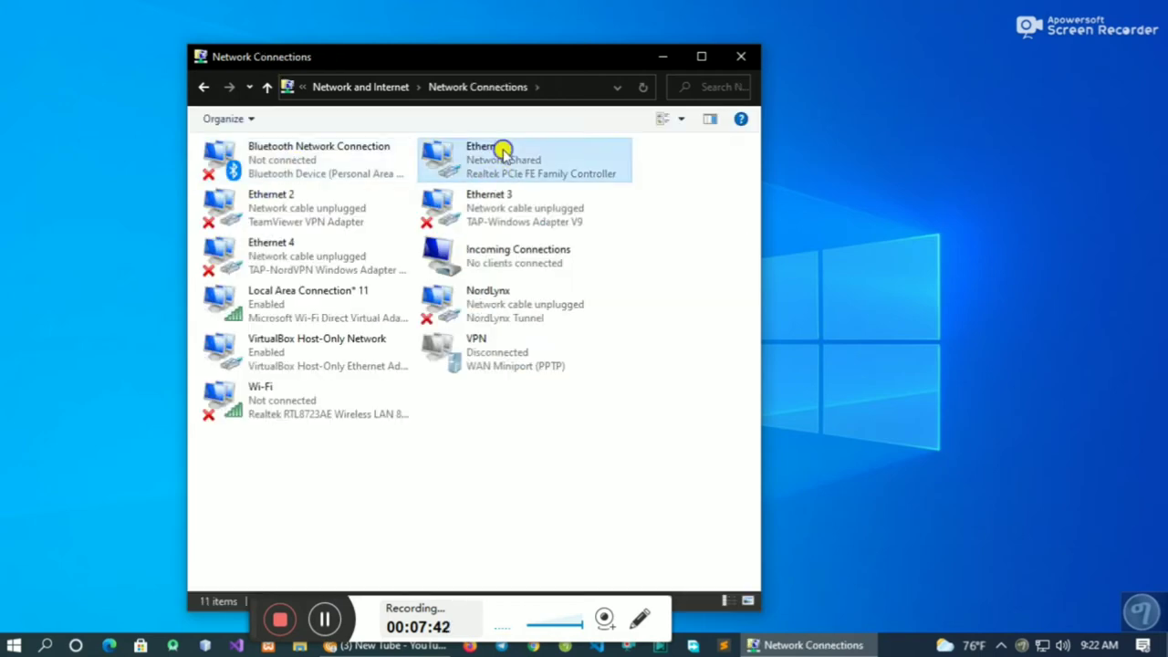
right_click(502, 152)
click(556, 315)
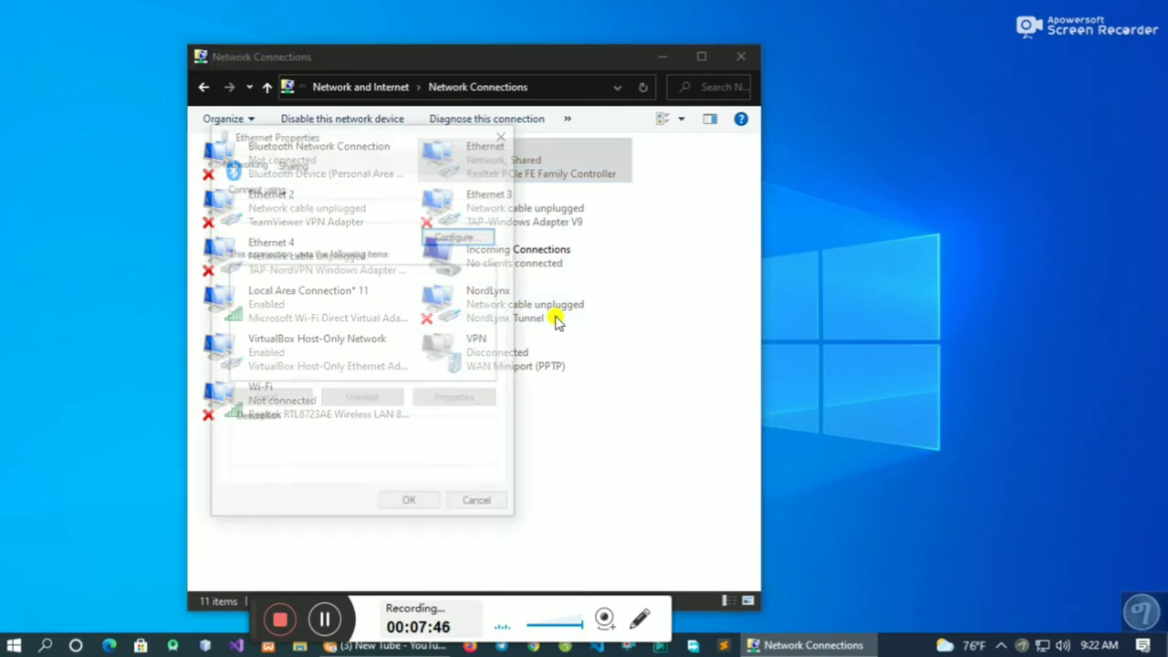
click(345, 625)
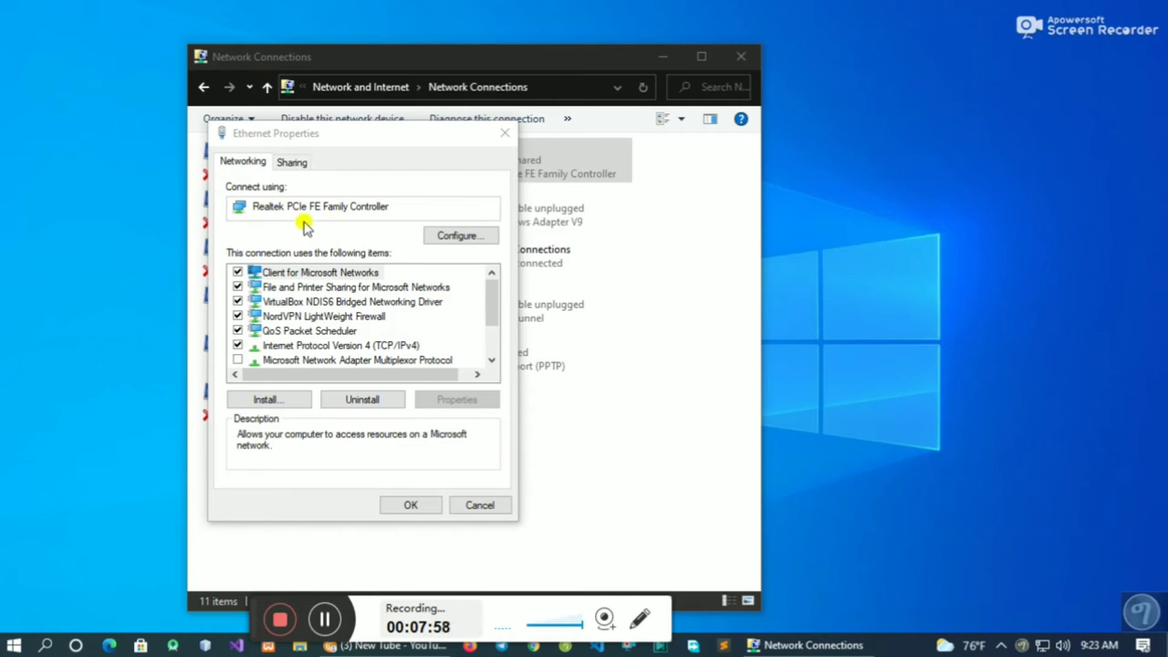
mouse_move(306, 203)
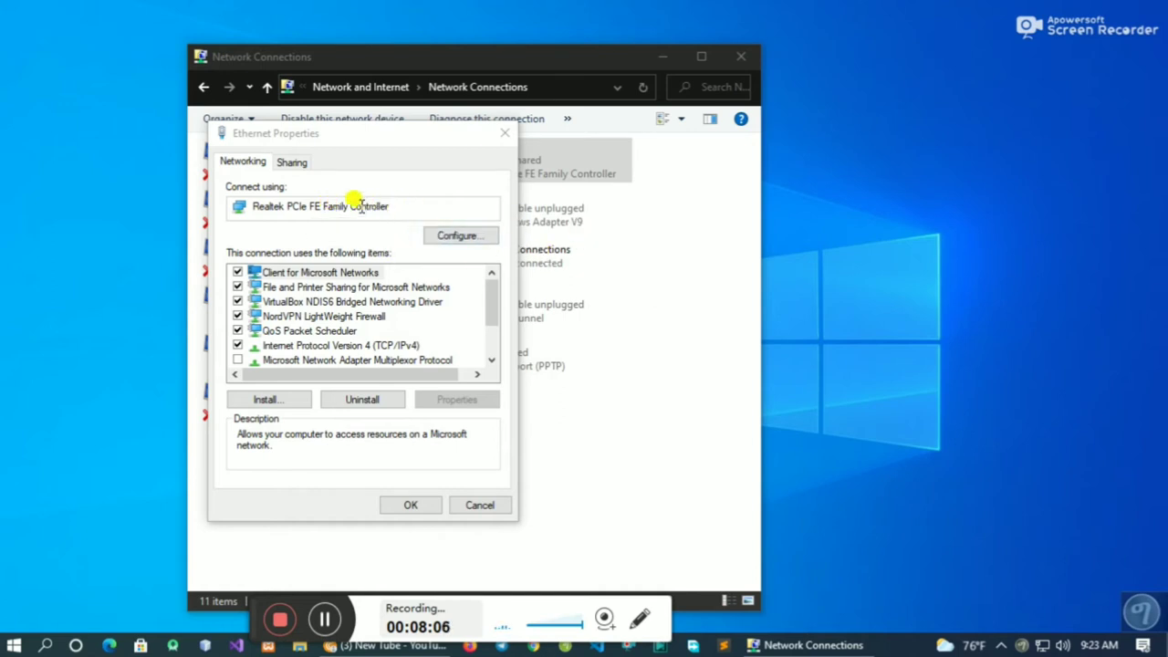
click(292, 163)
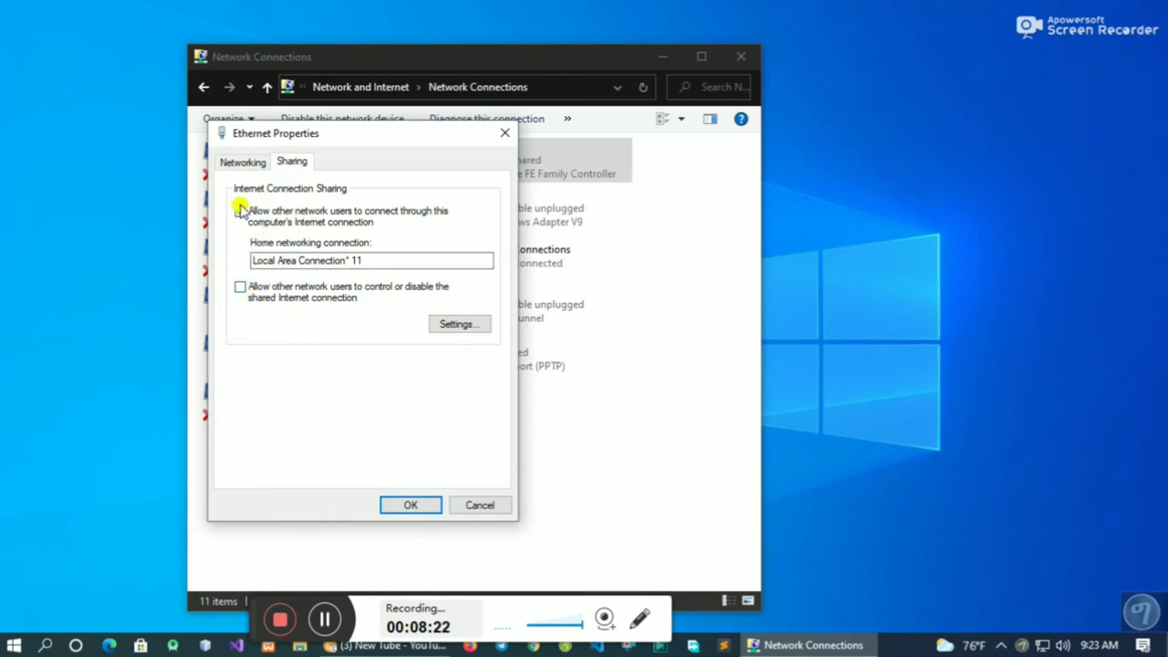
Step: Turn off the option allowing other network users to connect through this computer's Internet connection, and apply the Ethernet properties
click(240, 213)
click(242, 210)
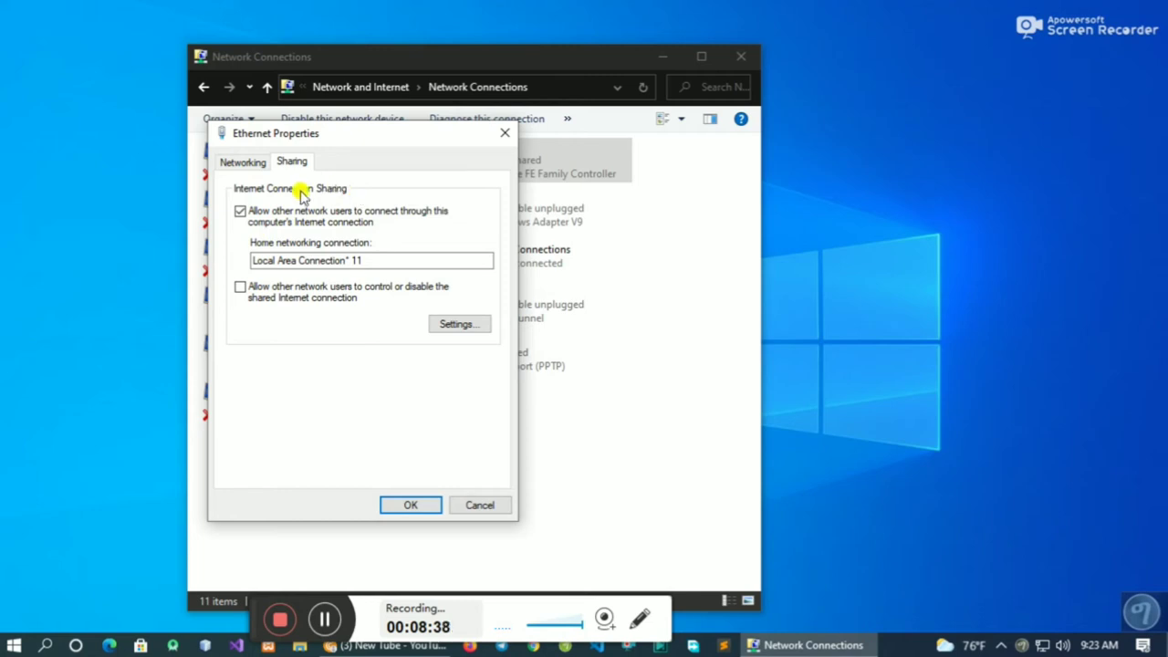
click(241, 212)
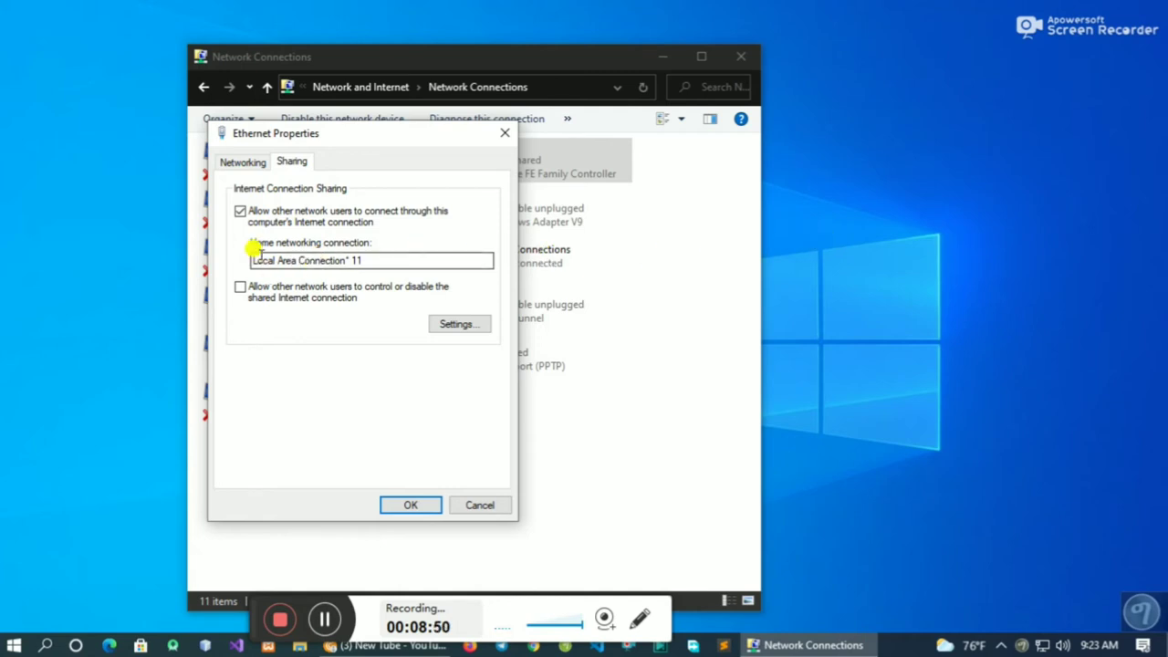
click(239, 213)
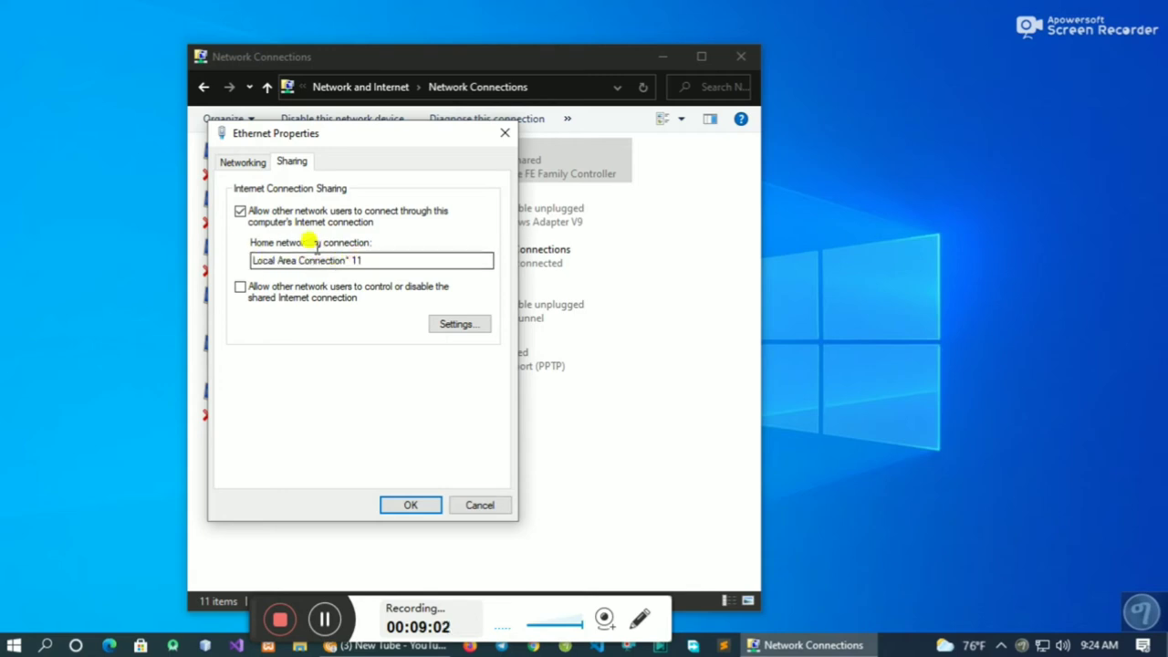
double_click(240, 212)
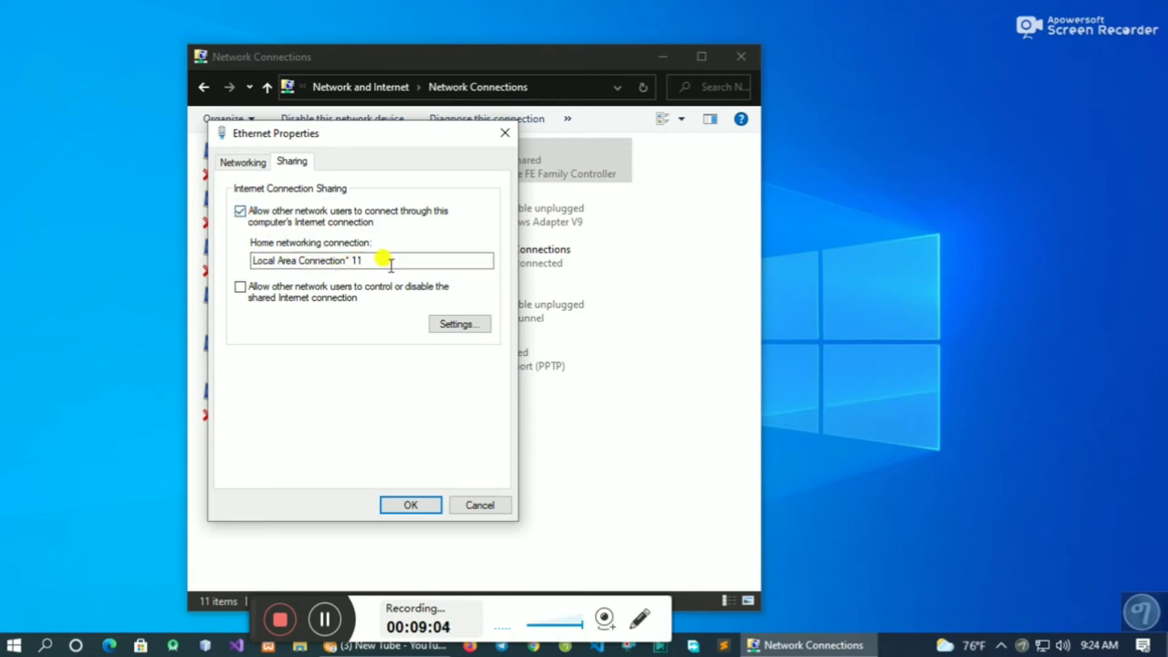
click(384, 260)
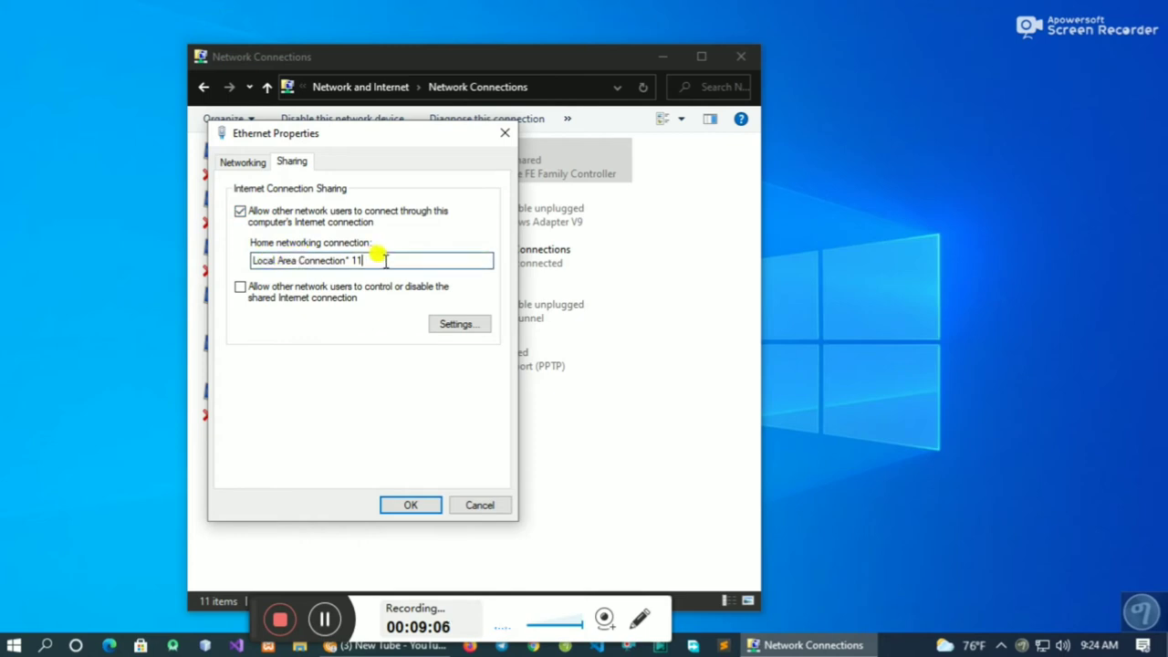
click(240, 212)
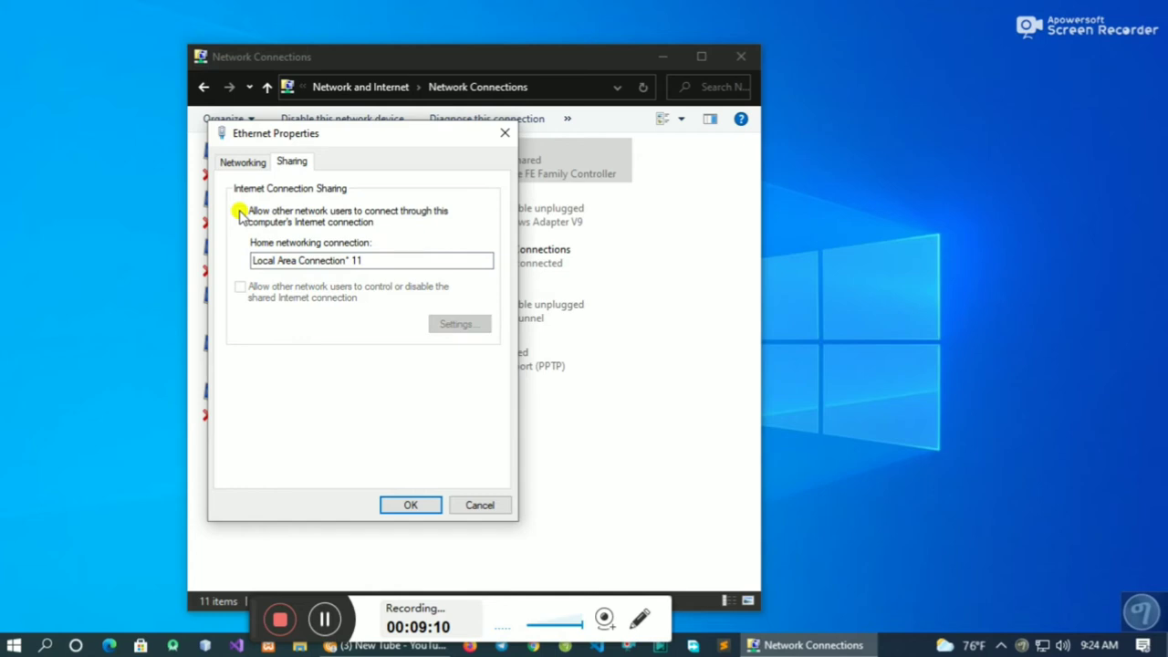
click(412, 504)
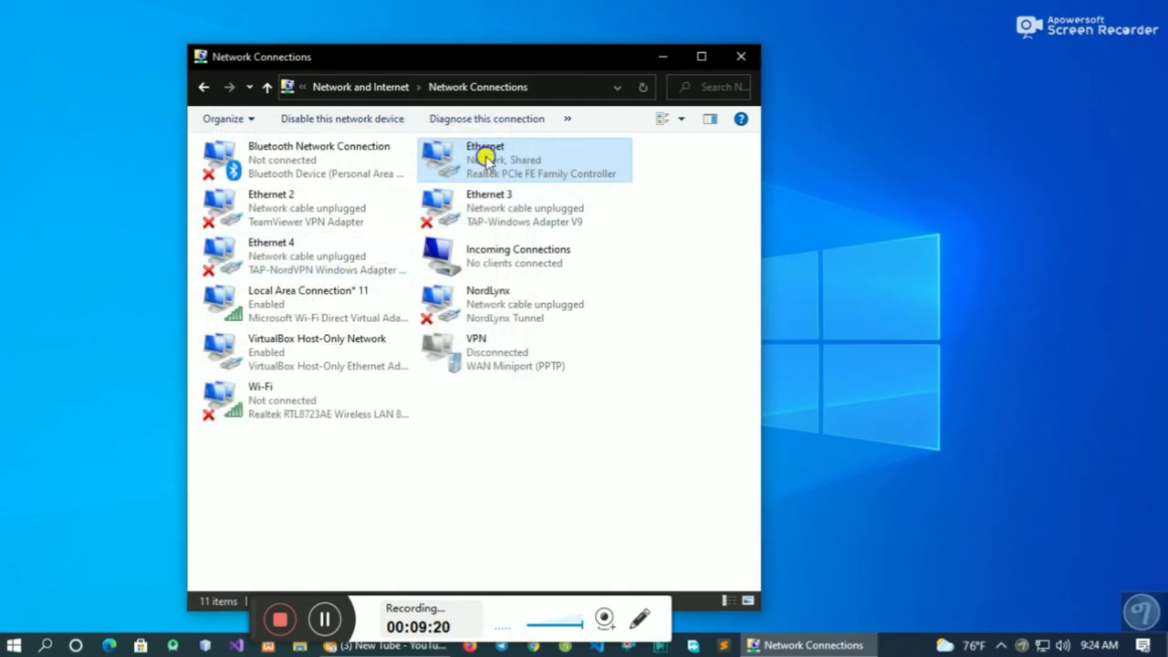
Step: Allow other network users to connect through the Ethernet adapter's Internet connection, with Local Area Connection* 11 as home networking connection, and apply
right_click(486, 157)
click(529, 320)
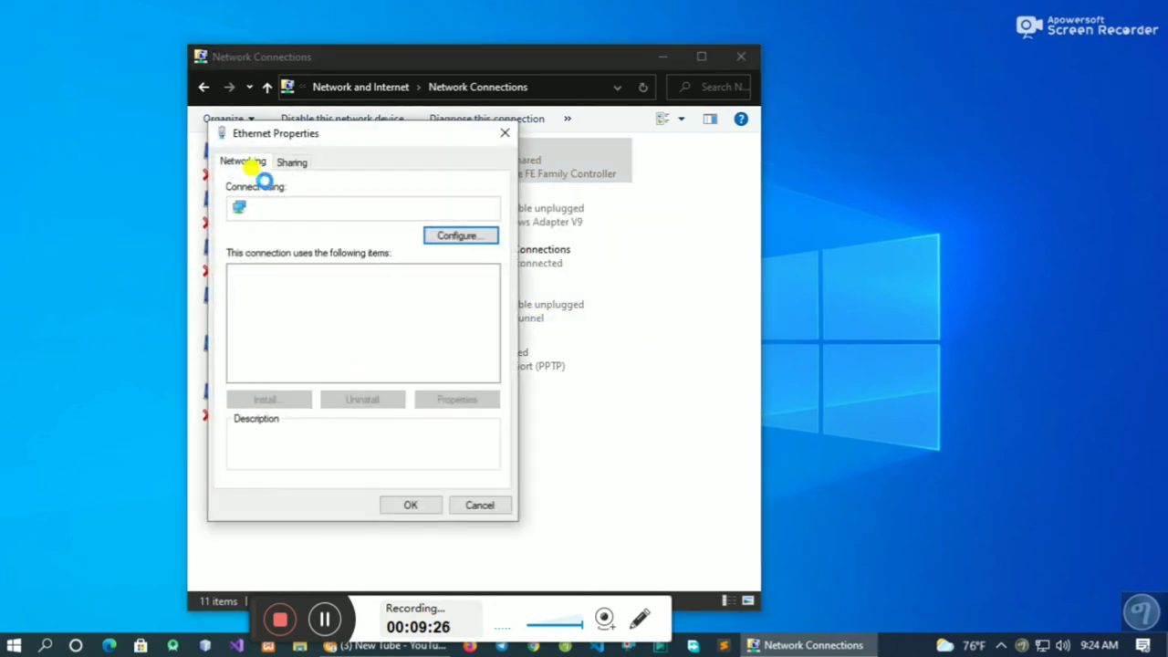
click(292, 162)
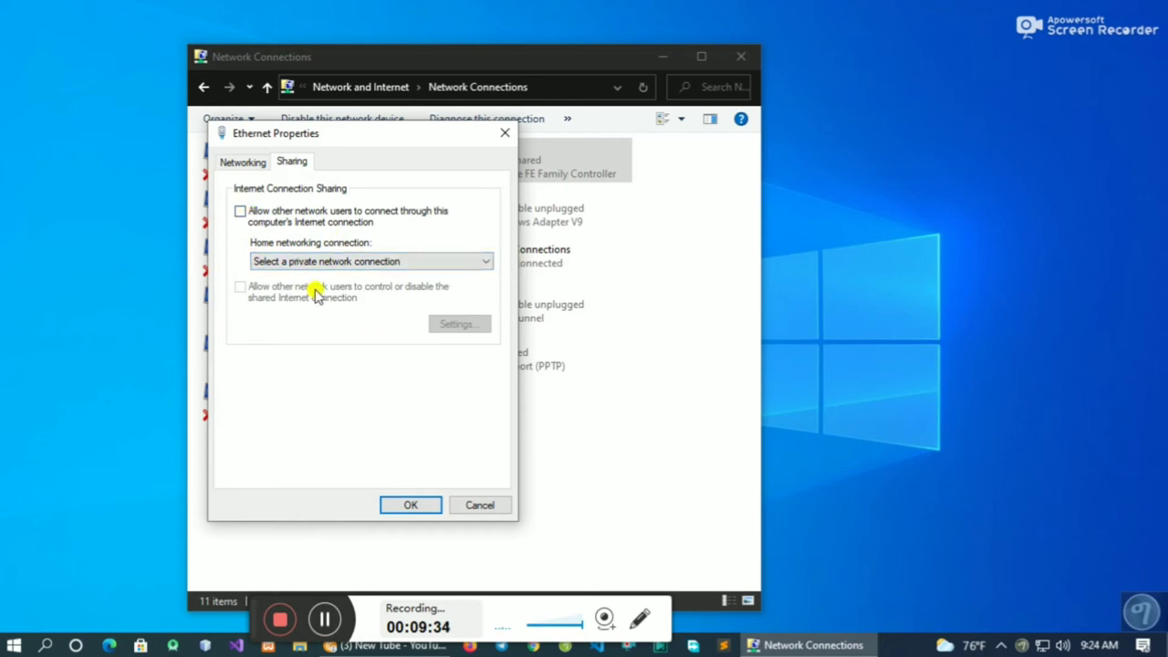
click(241, 214)
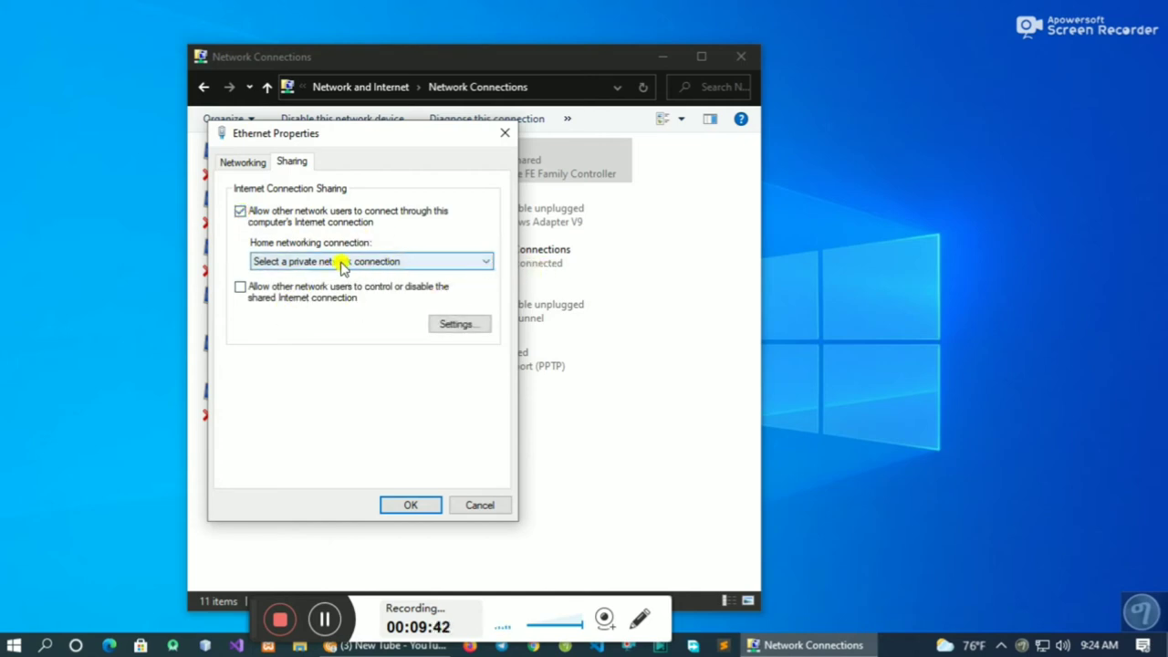
click(486, 264)
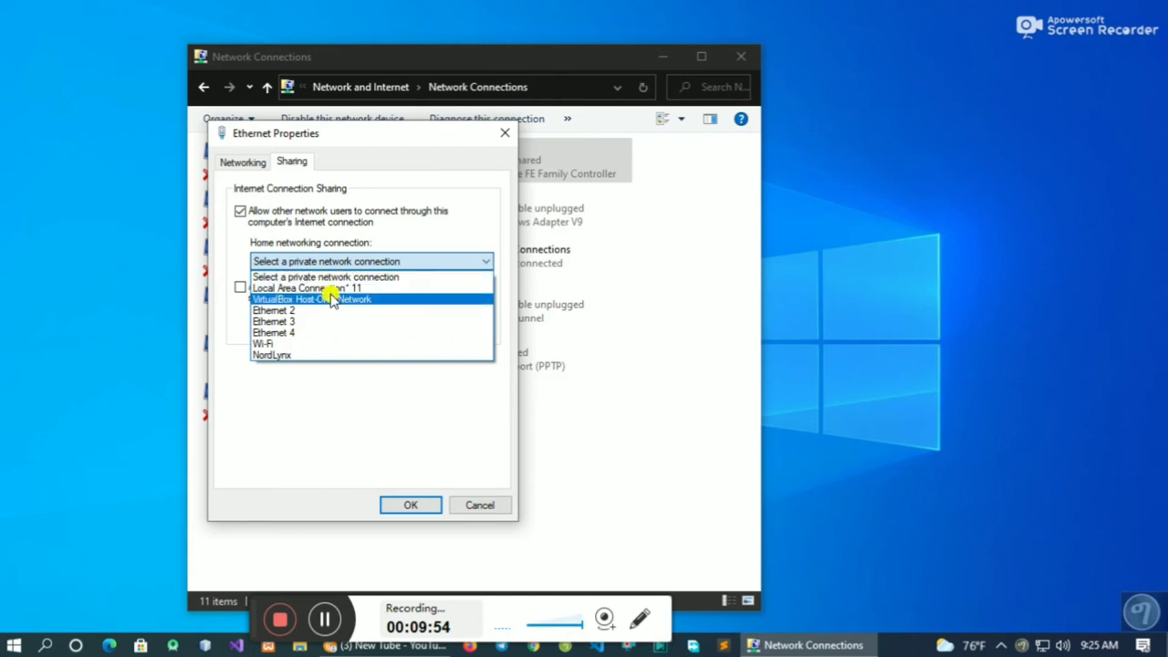
click(284, 288)
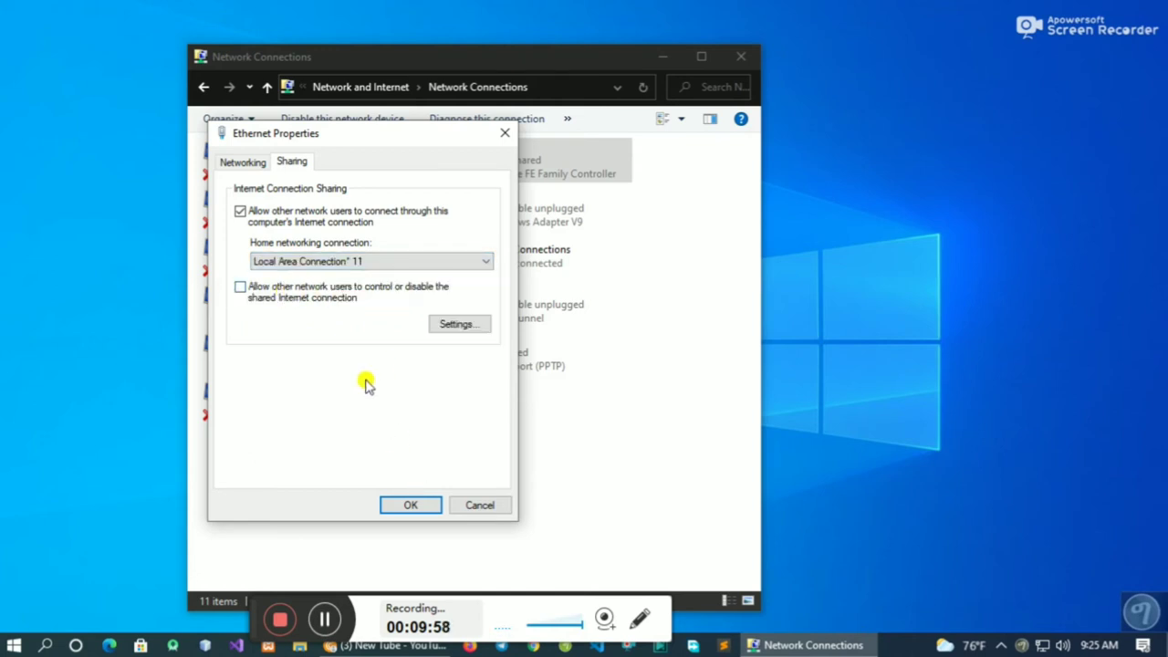
click(411, 508)
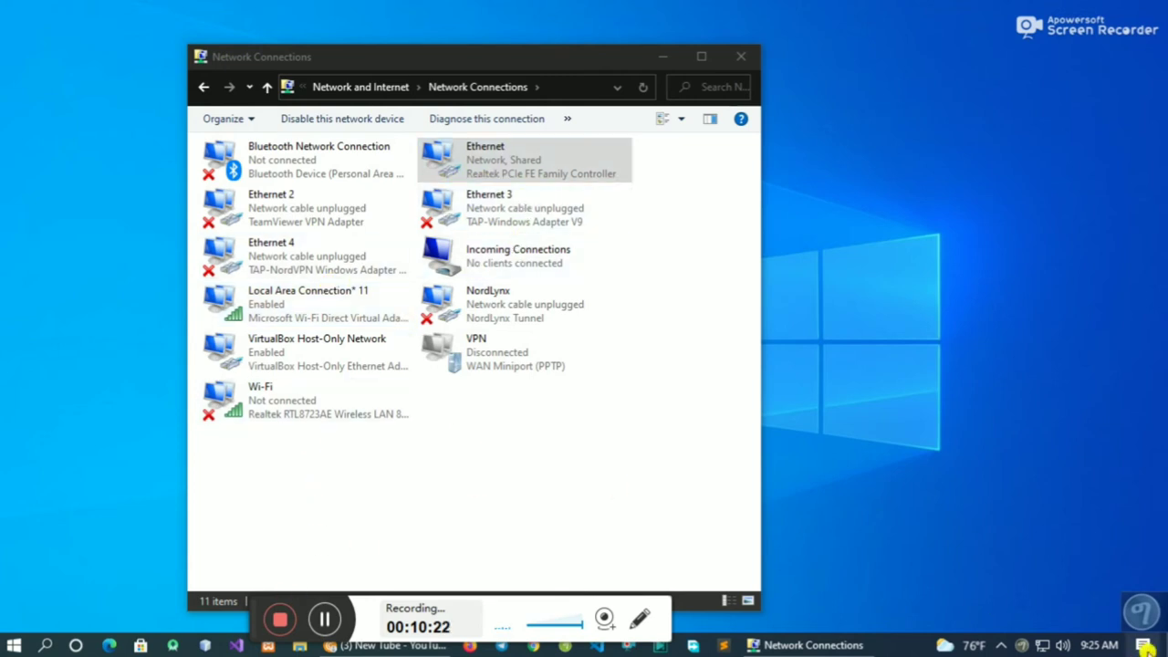
Step: Display the Mobile hotspot page in the Network & Internet settings
click(1022, 640)
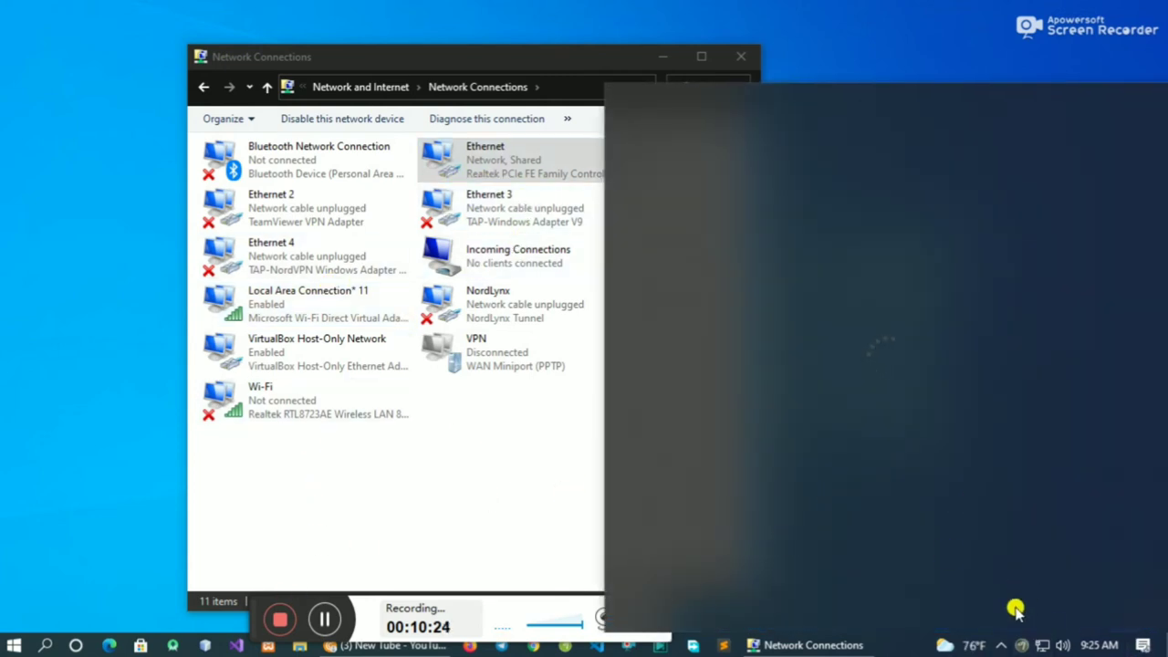
click(1043, 639)
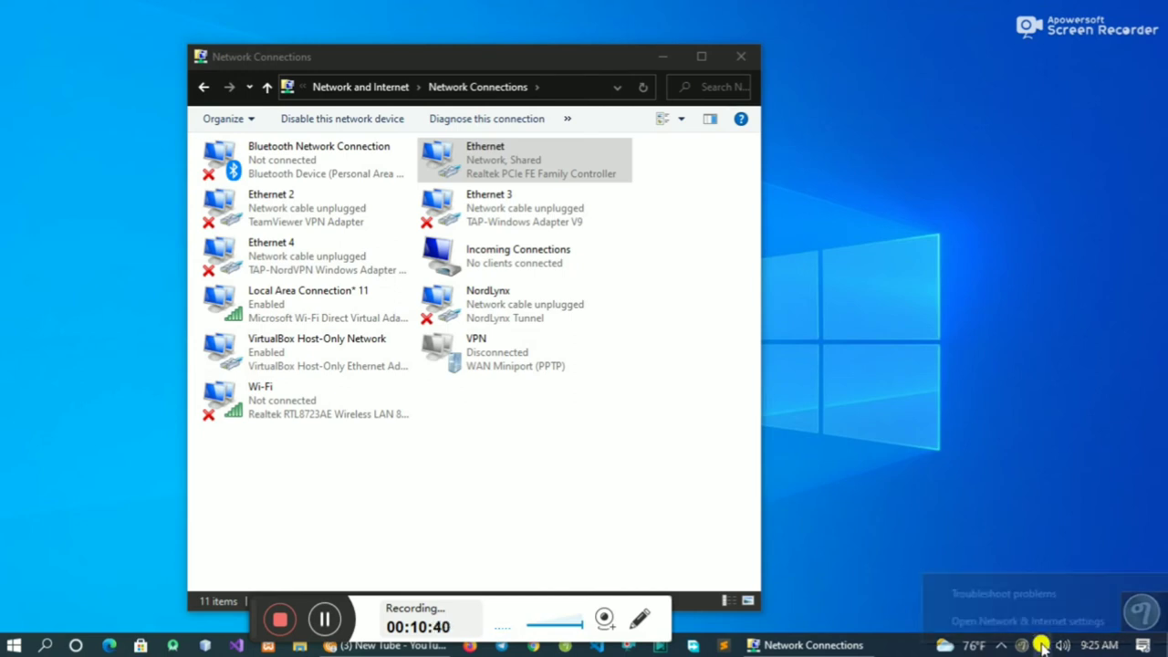
right_click(1042, 644)
click(1042, 624)
click(1043, 646)
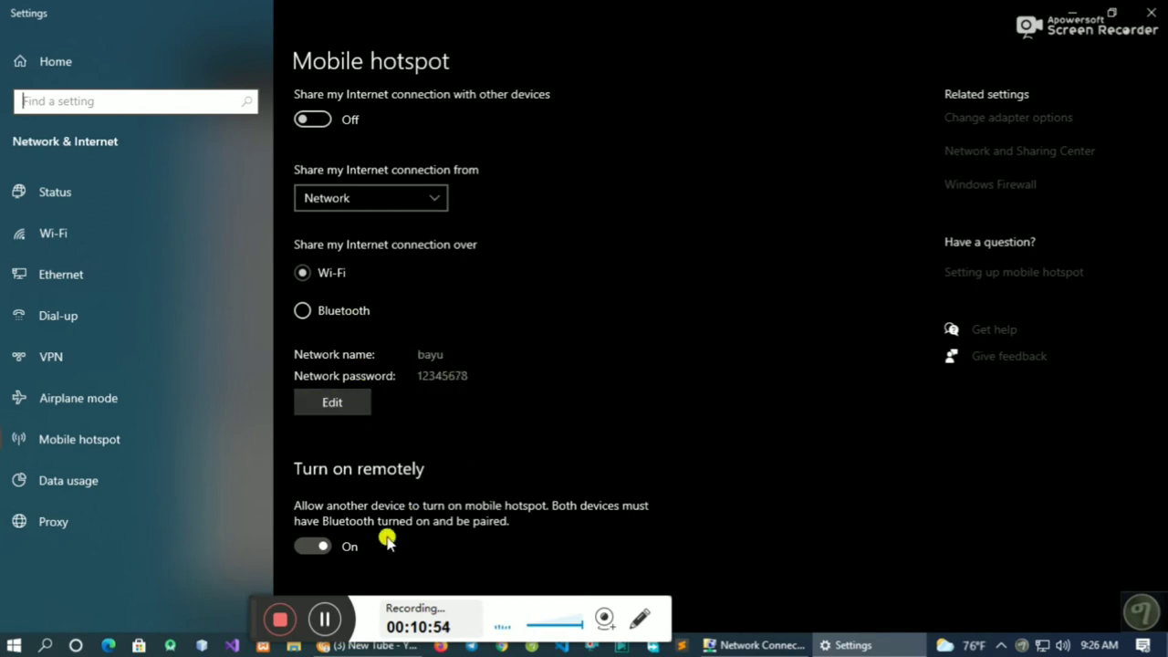
click(321, 620)
click(319, 621)
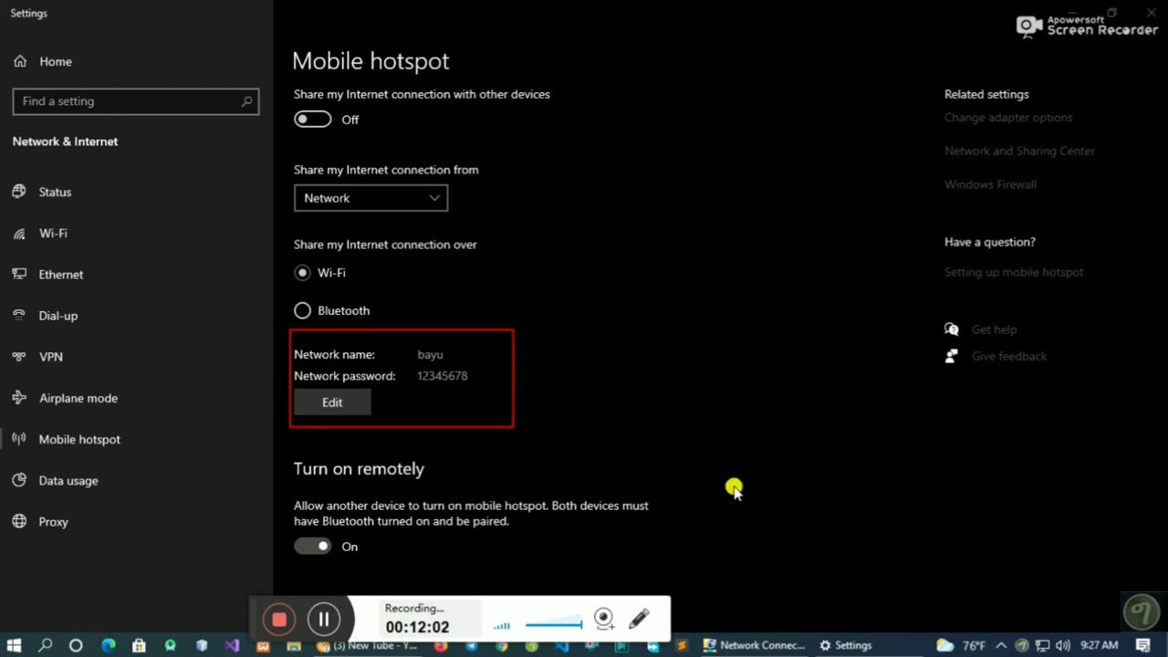
Step: Turn on the mobile hotspot from the taskbar's network flyout
click(1041, 646)
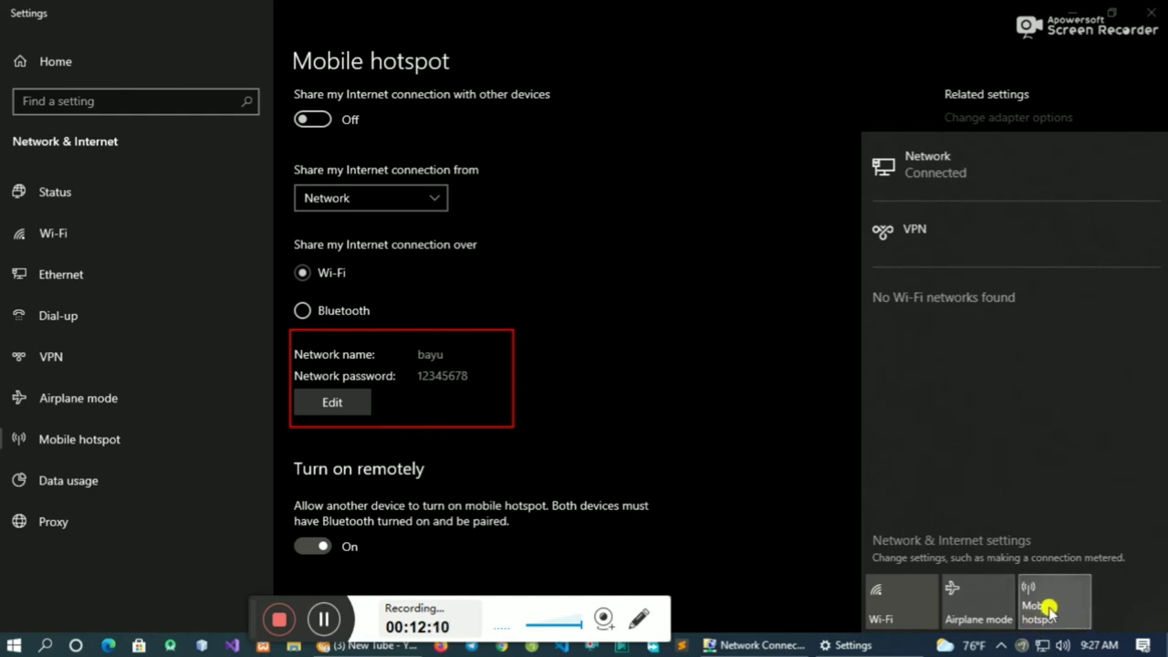
click(1050, 610)
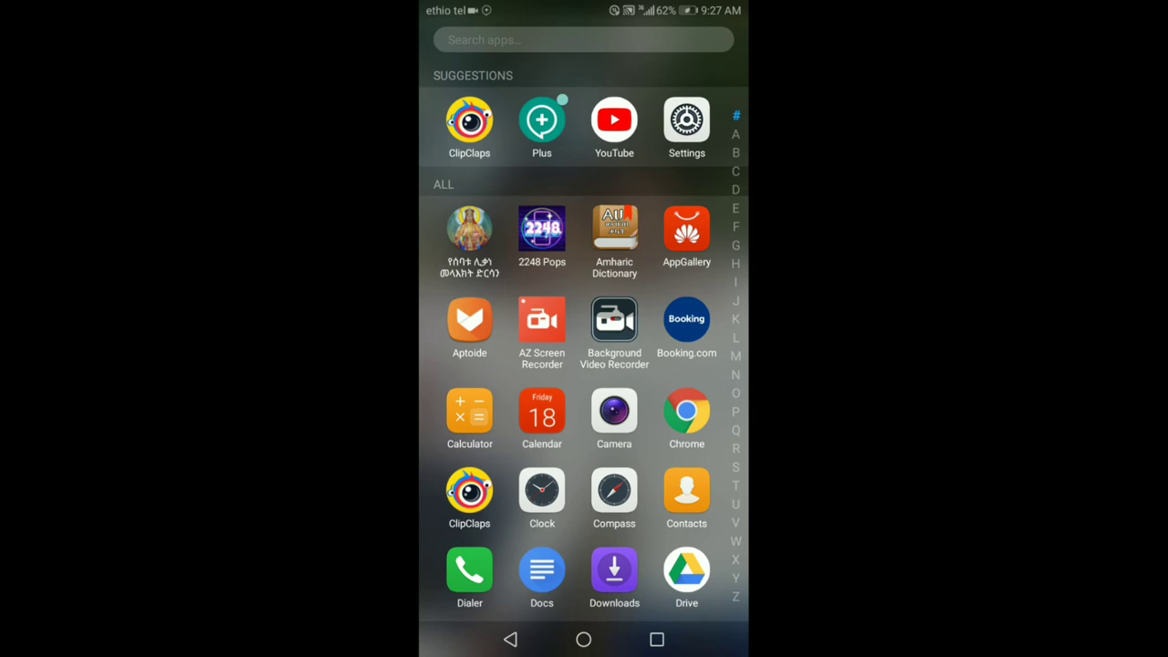
Step: Switch to the Android phone and clear all of its dismissible notifications
scroll(583, 340, down, 1)
drag(583, 9, 583, 411)
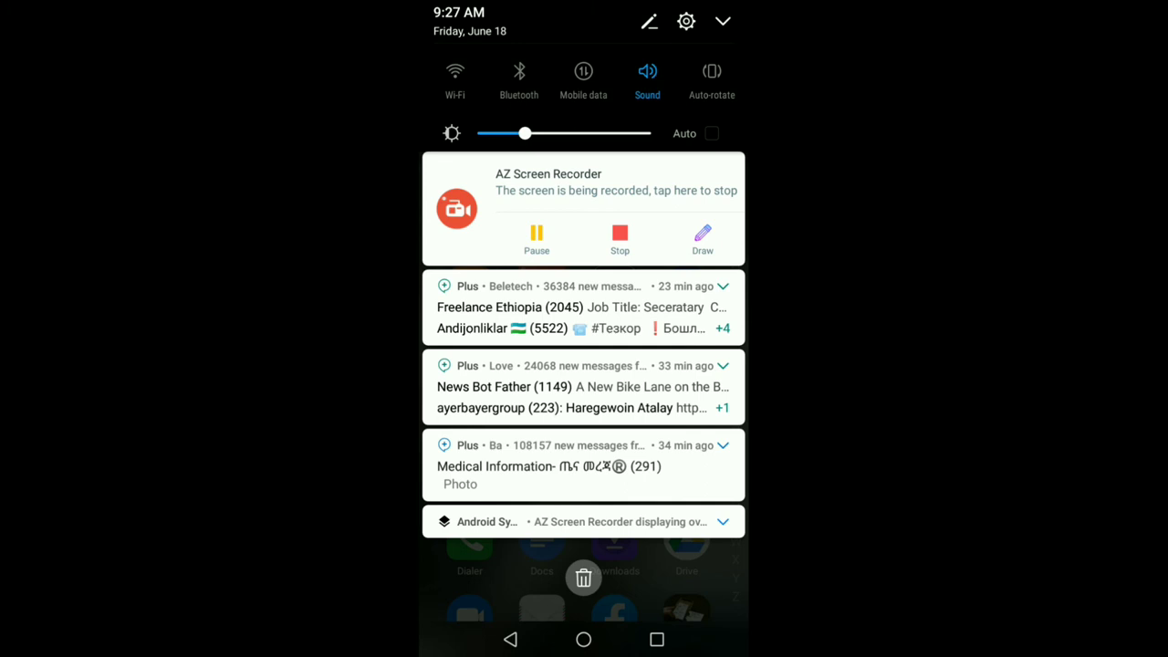
click(584, 577)
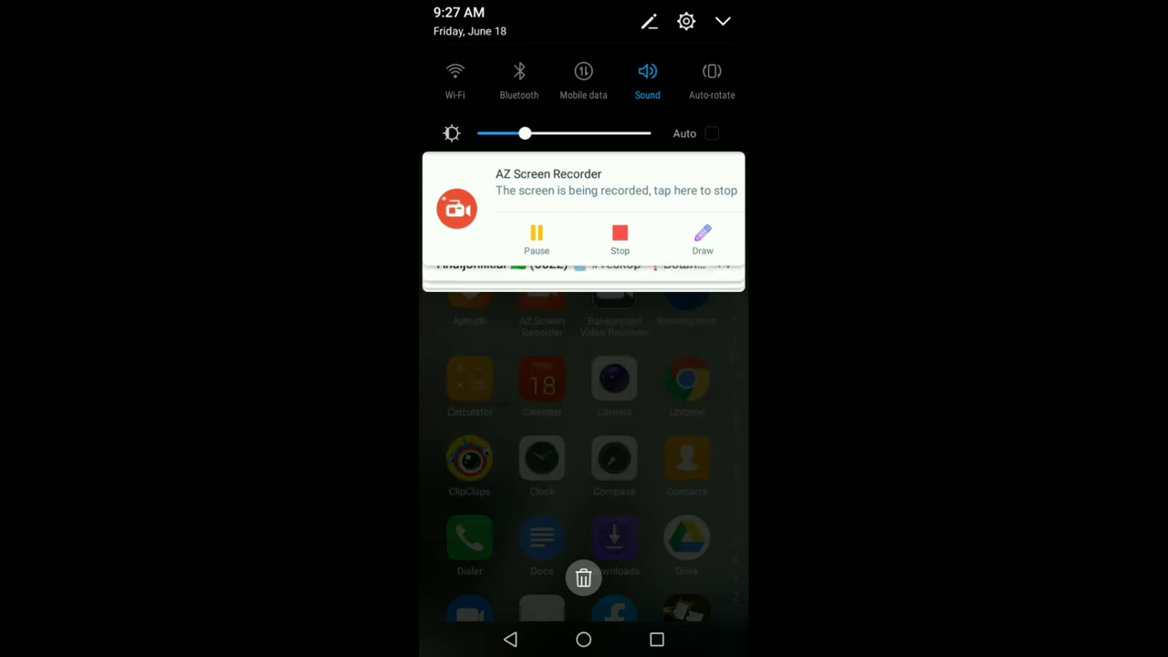
Step: Turn on Wi-Fi in the phone's Wireless & networks settings
click(686, 88)
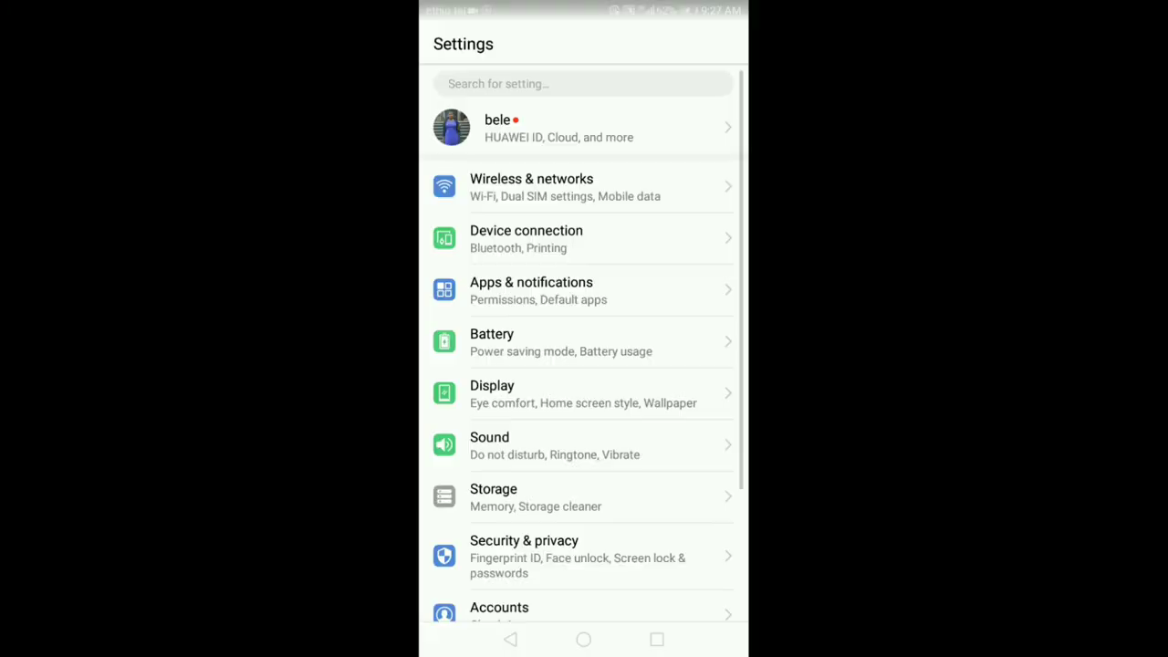
click(531, 187)
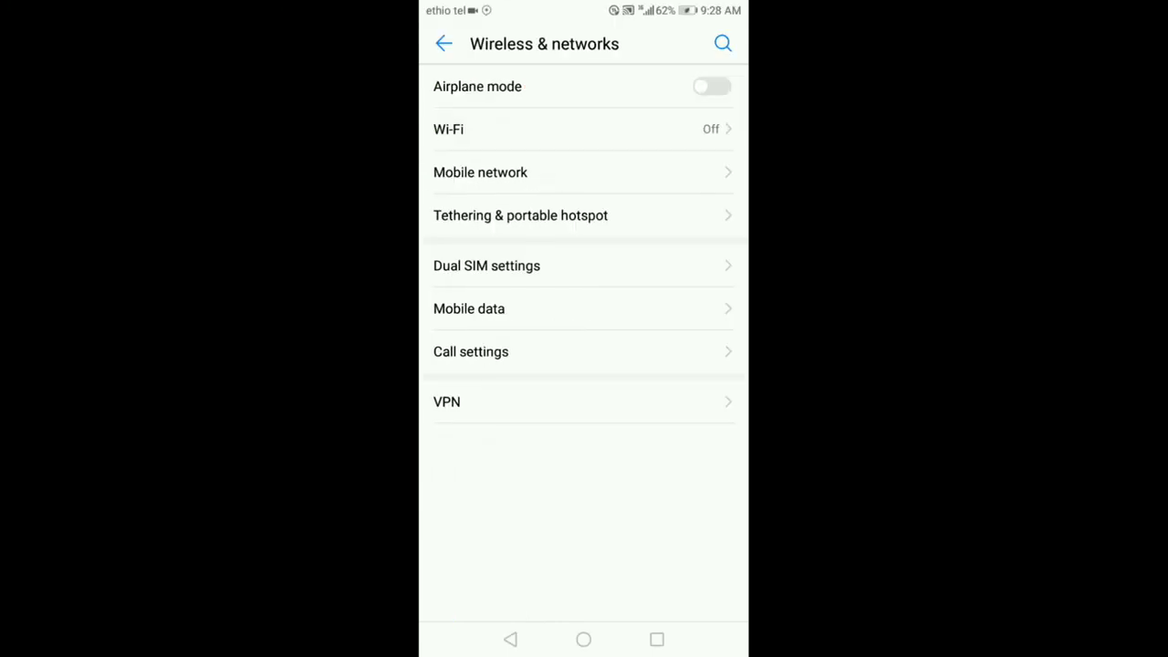
click(448, 128)
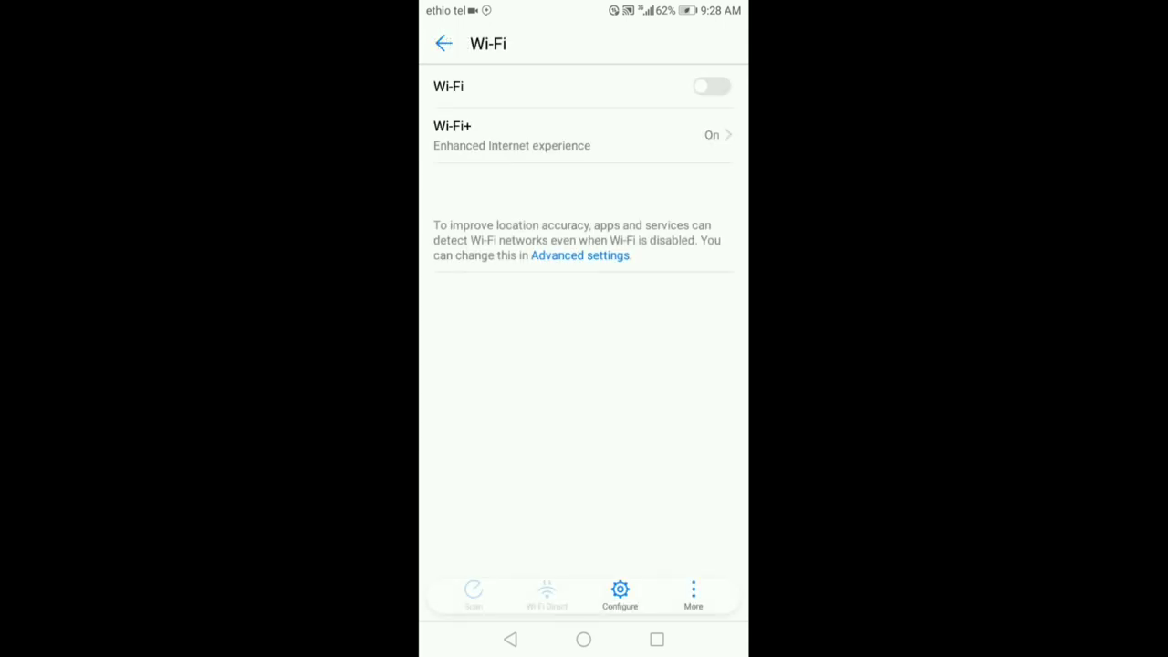
click(712, 86)
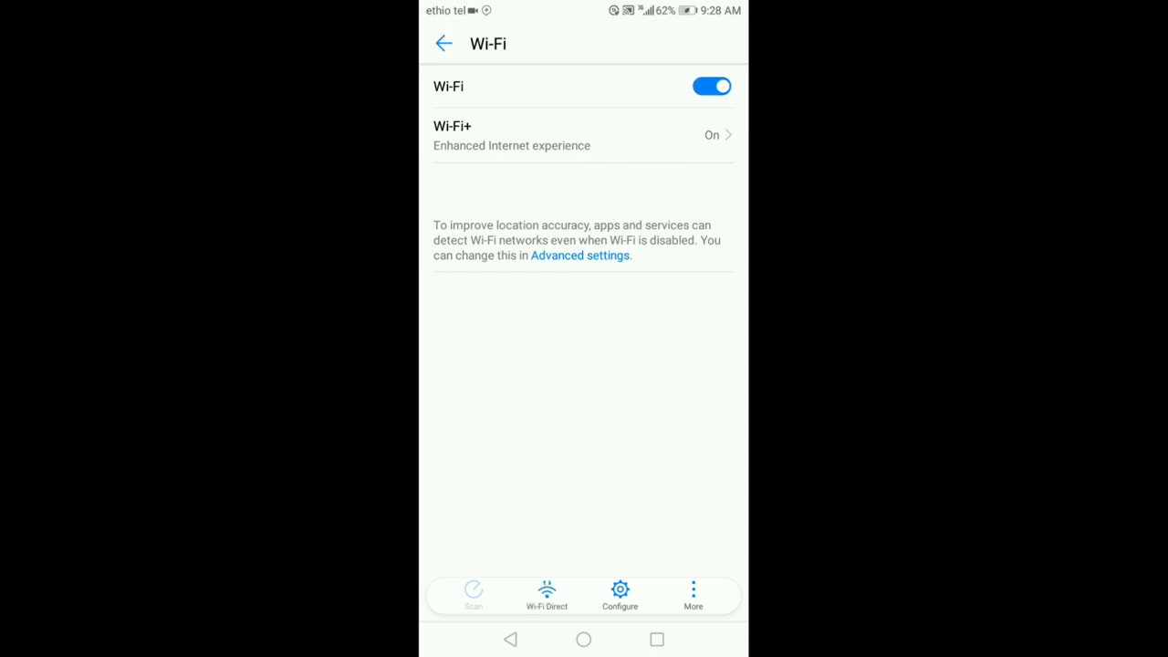